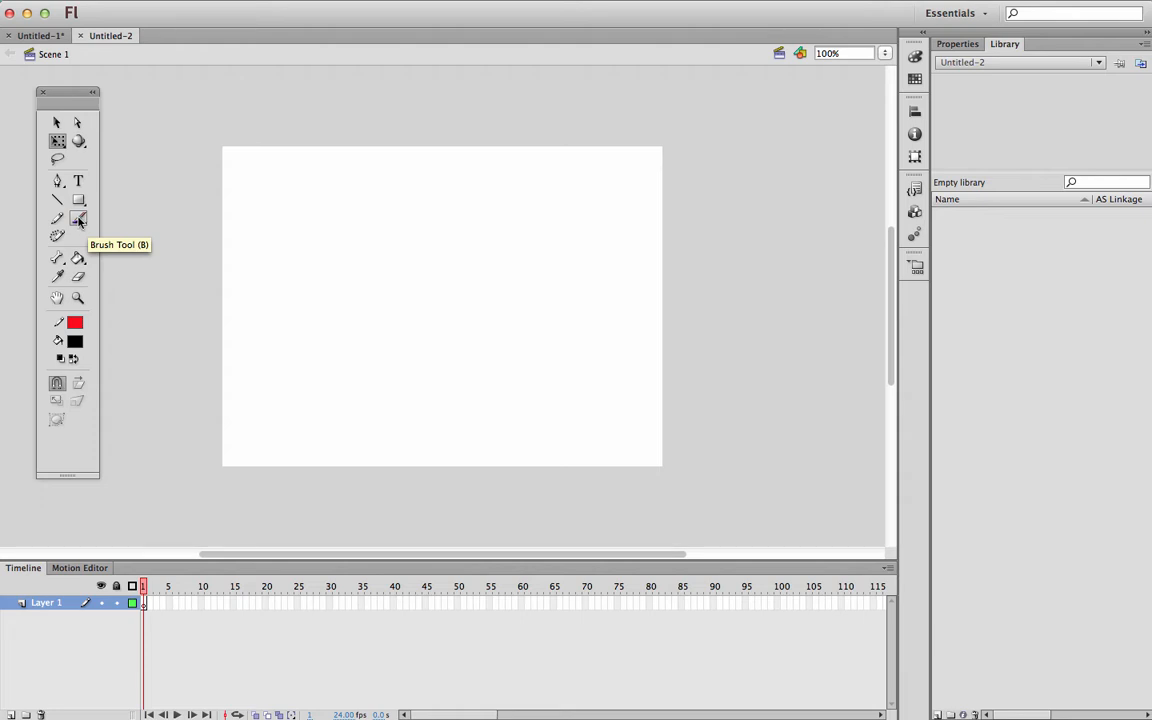
Draw a hand-drawn five-pointed star outline near the stage centre with the Brush tool, using no stroke colour and black fill.
{"action": "left_click", "coordinate": [79, 221]}
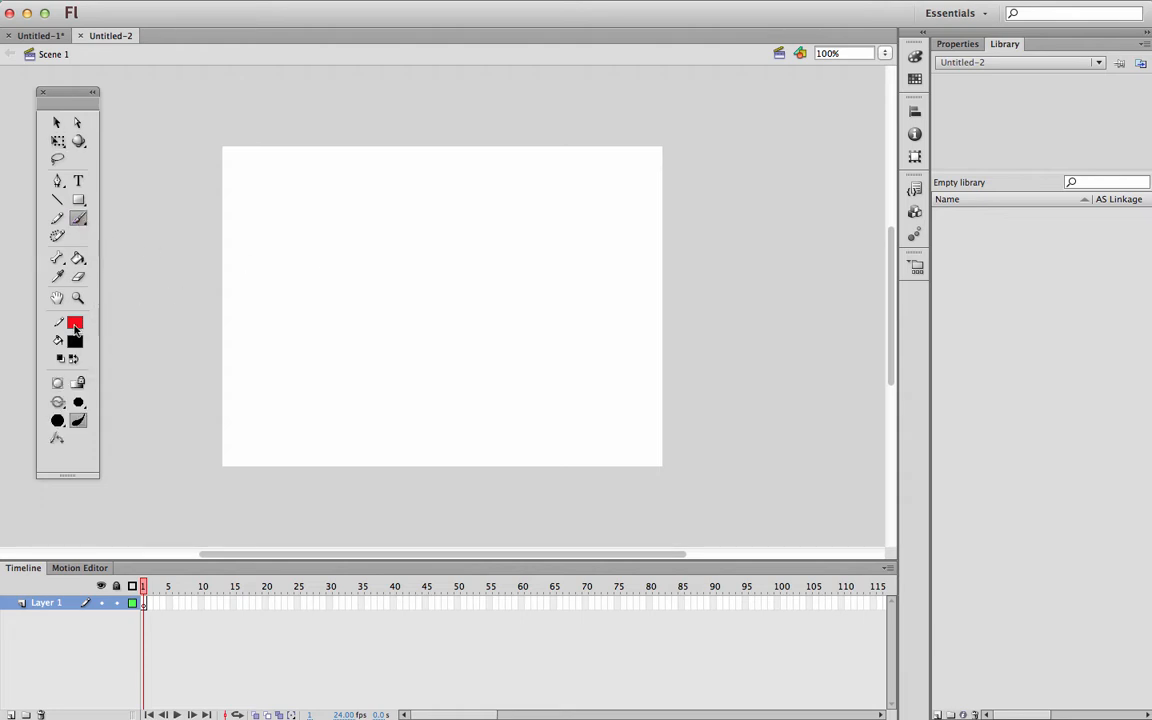
{"action": "left_click", "coordinate": [75, 324]}
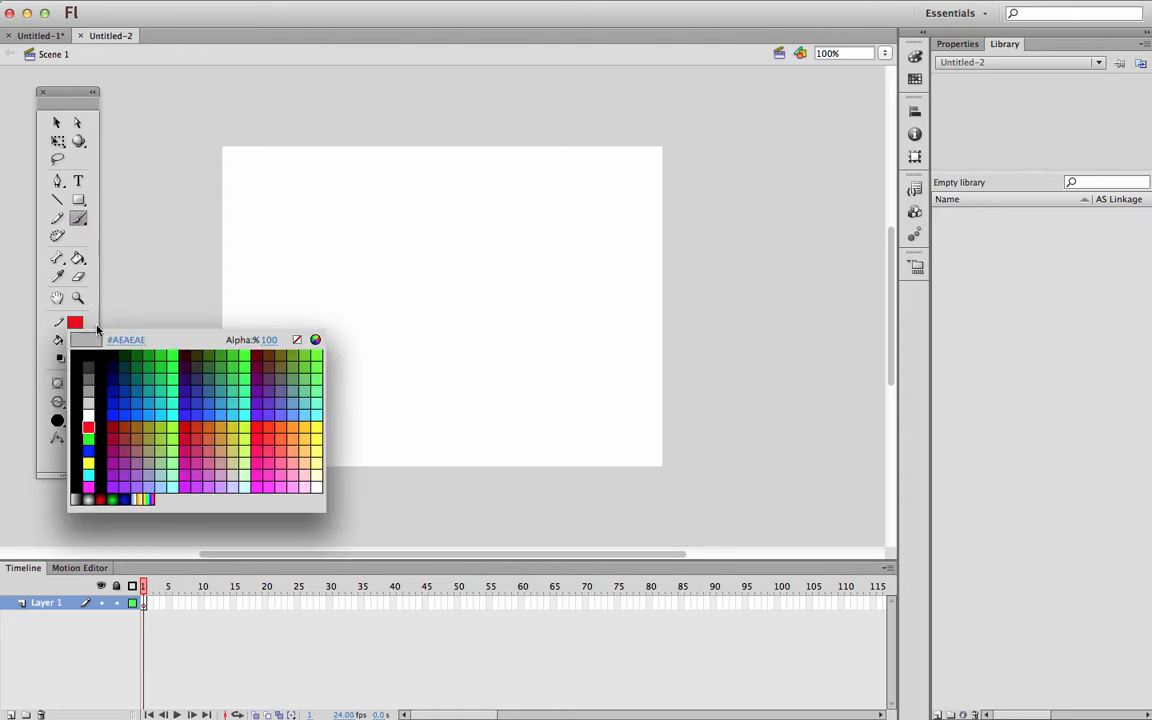
{"action": "left_click", "coordinate": [294, 335]}
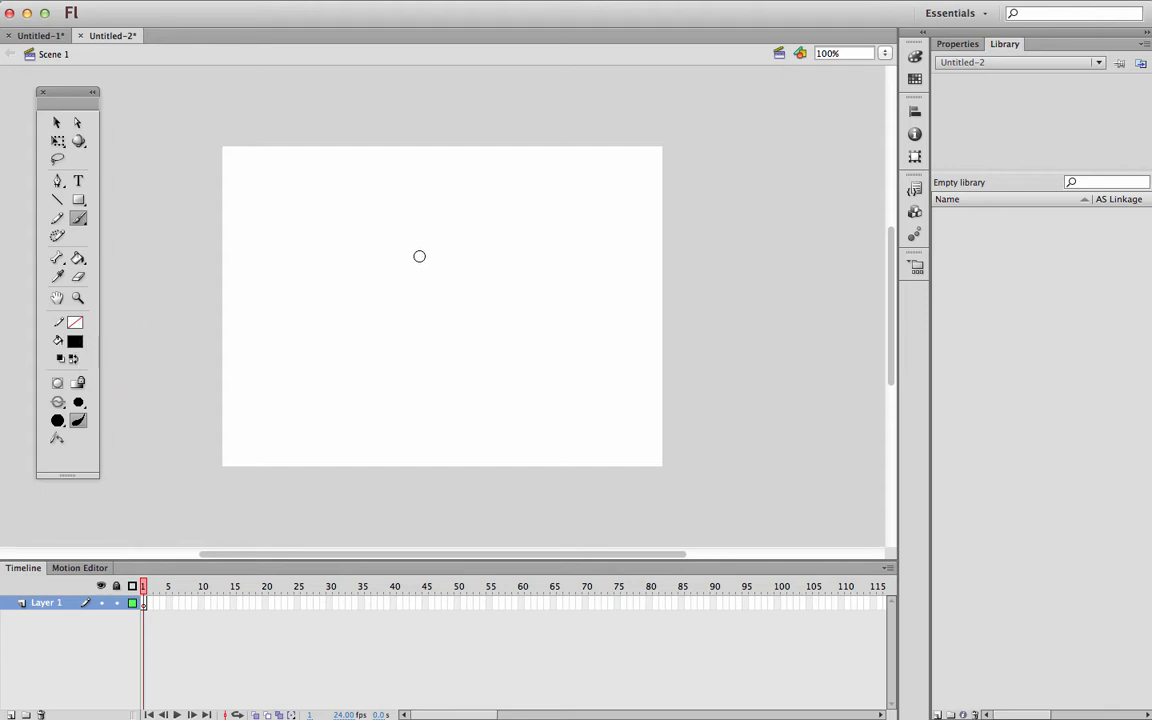
{"action": "mouse_move", "coordinate": [398, 278]}
{"action": "left_mouse_down"}
{"action": "mouse_move", "coordinate": [427, 240]}
{"action": "mouse_move", "coordinate": [443, 281]}
{"action": "mouse_move", "coordinate": [365, 293]}
{"action": "mouse_move", "coordinate": [391, 310]}
{"action": "mouse_move", "coordinate": [374, 342]}
{"action": "mouse_move", "coordinate": [424, 325]}
{"action": "mouse_move", "coordinate": [437, 342]}
{"action": "left_mouse_up"}
{"action": "right_click", "coordinate": [436, 341]}
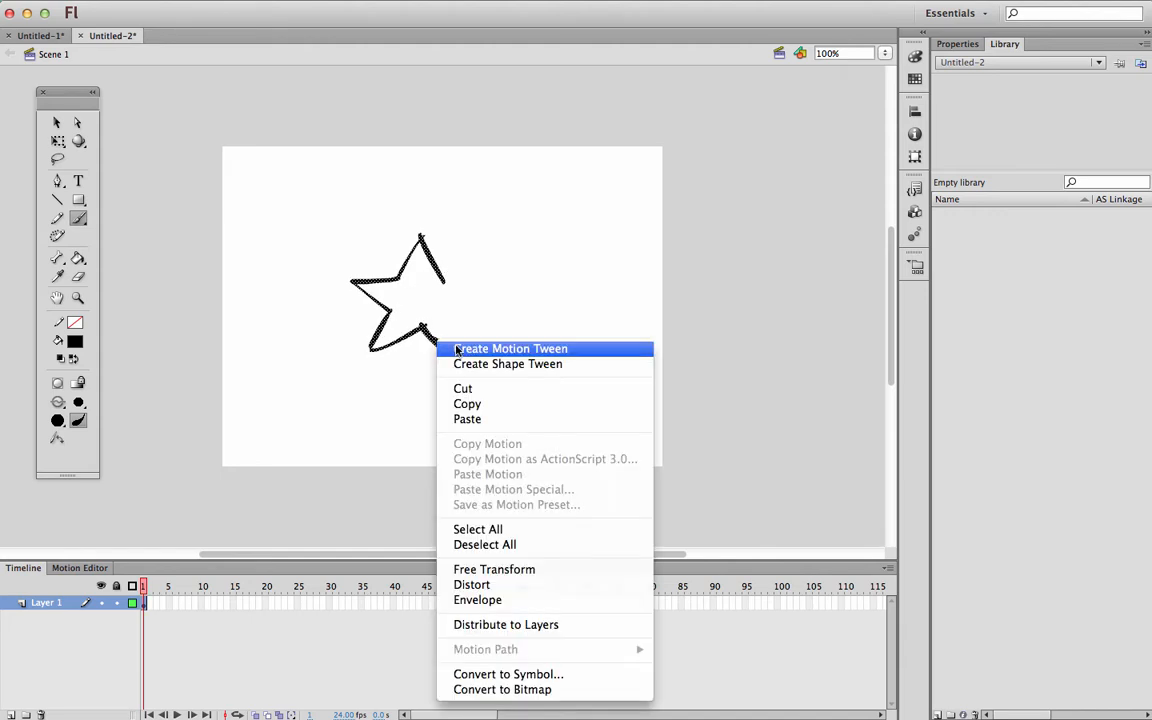
{"action": "left_click", "coordinate": [444, 280]}
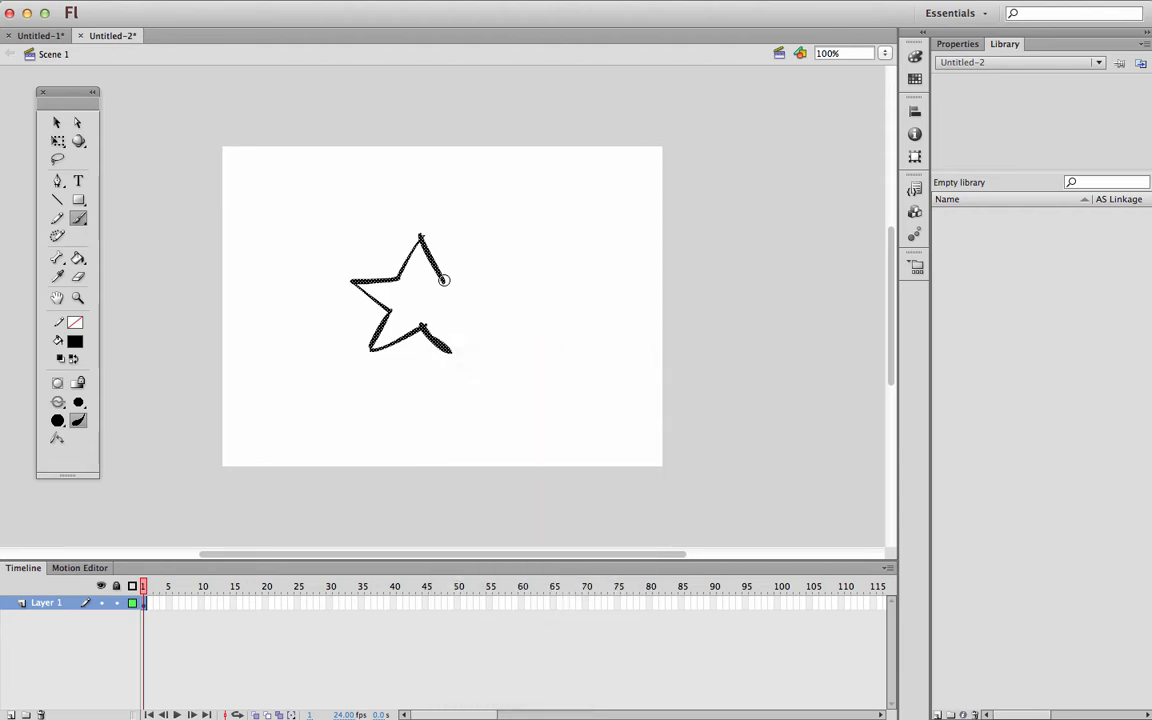
{"action": "mouse_move", "coordinate": [444, 280]}
{"action": "left_mouse_down"}
{"action": "mouse_move", "coordinate": [486, 284]}
{"action": "mouse_move", "coordinate": [447, 304]}
{"action": "mouse_move", "coordinate": [453, 350]}
{"action": "left_mouse_up"}
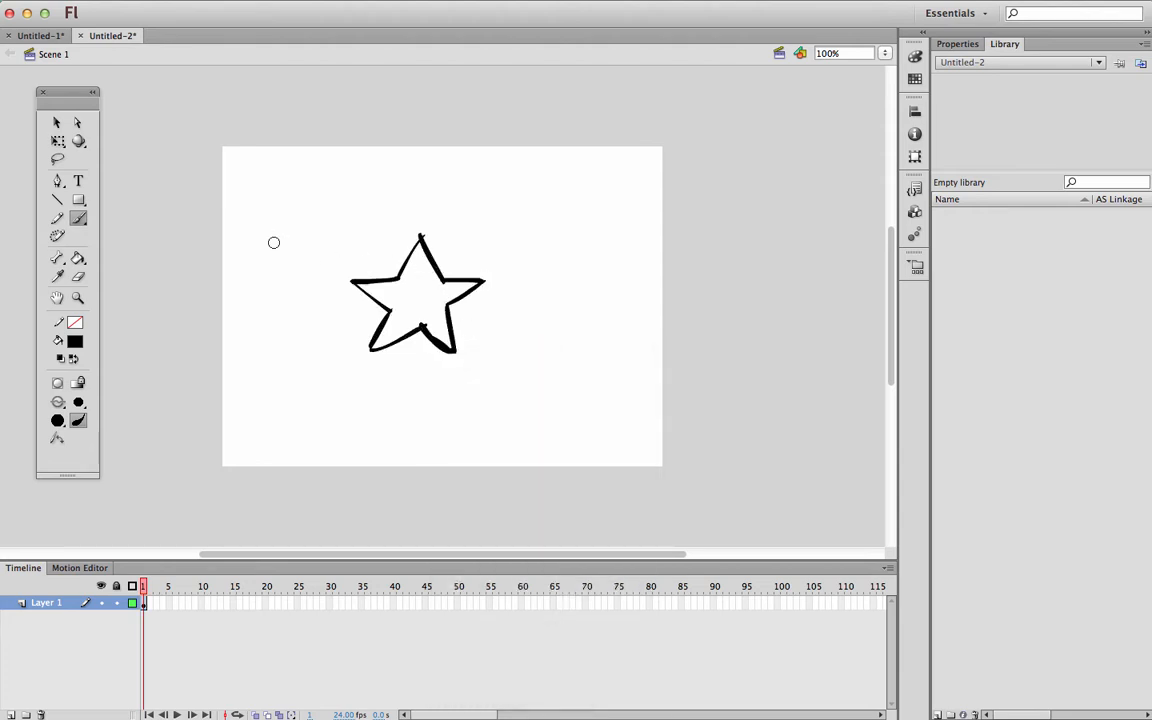
Fill the inside of the star with yellow using the Paint Bucket tool.
{"action": "left_click", "coordinate": [75, 342]}
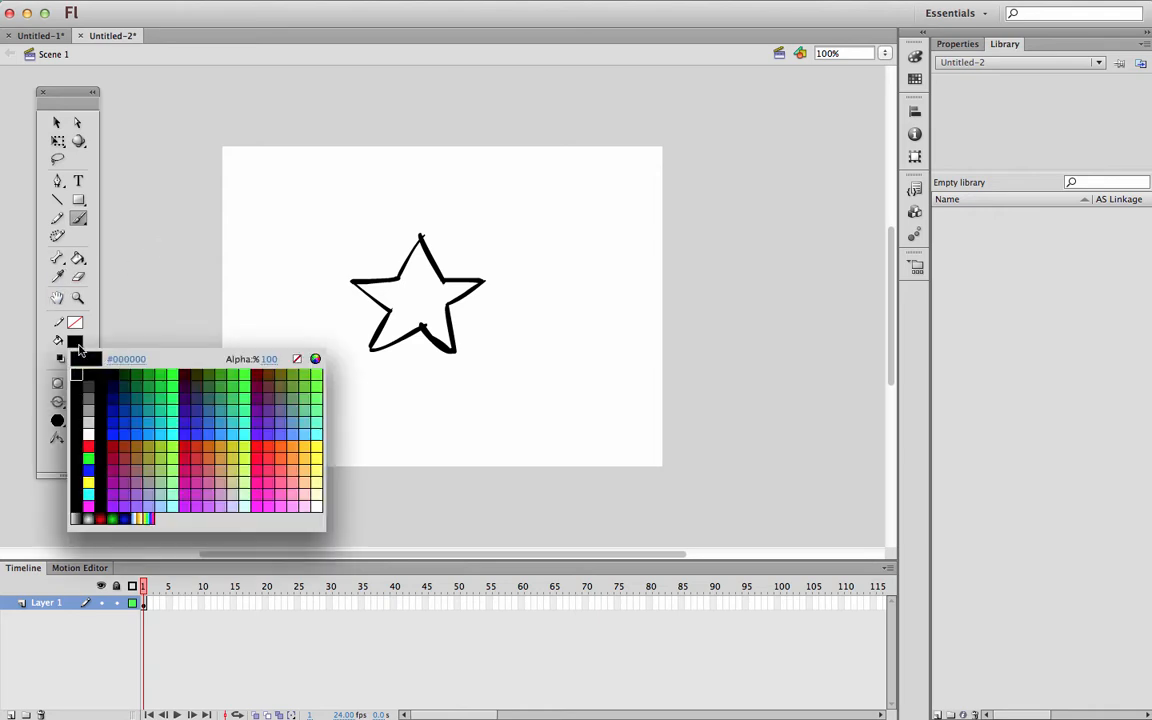
{"action": "left_click", "coordinate": [90, 480]}
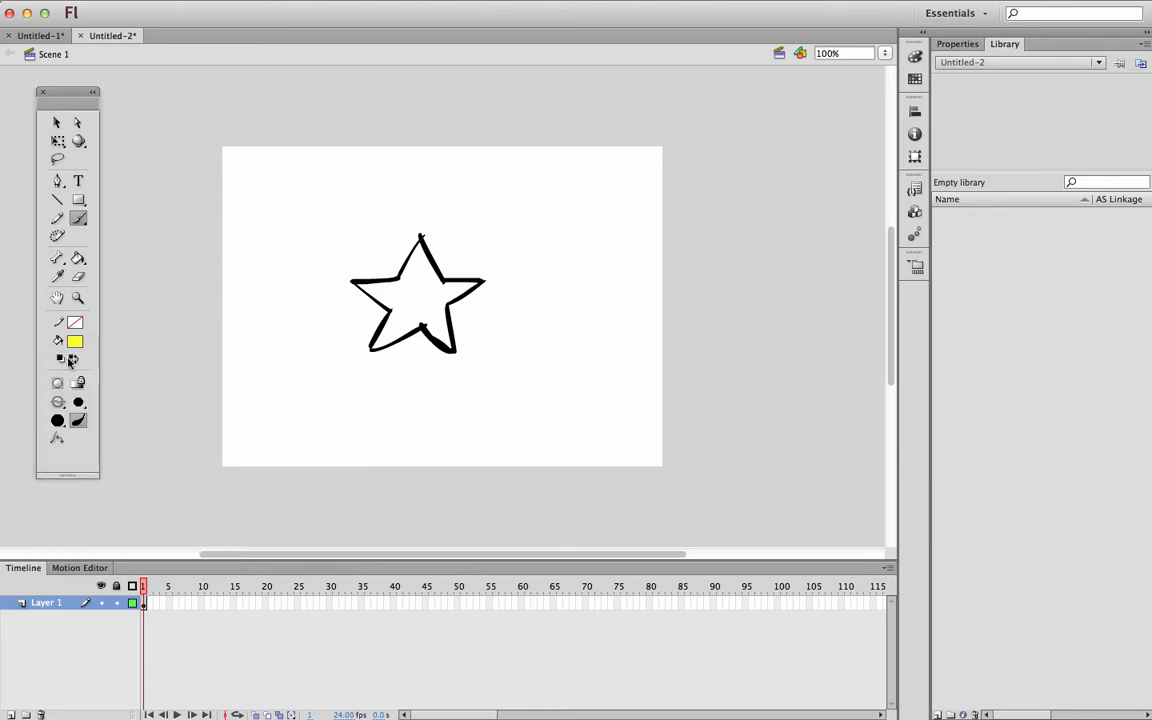
{"action": "left_click", "coordinate": [78, 258]}
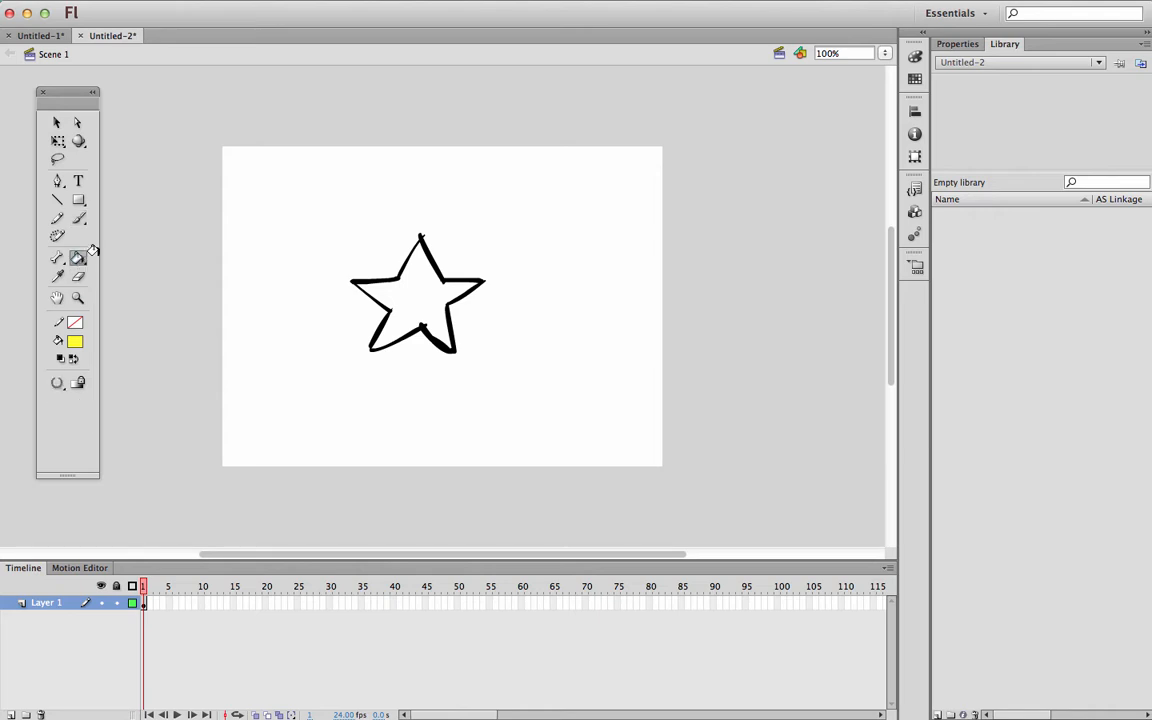
{"action": "left_click", "coordinate": [411, 285]}
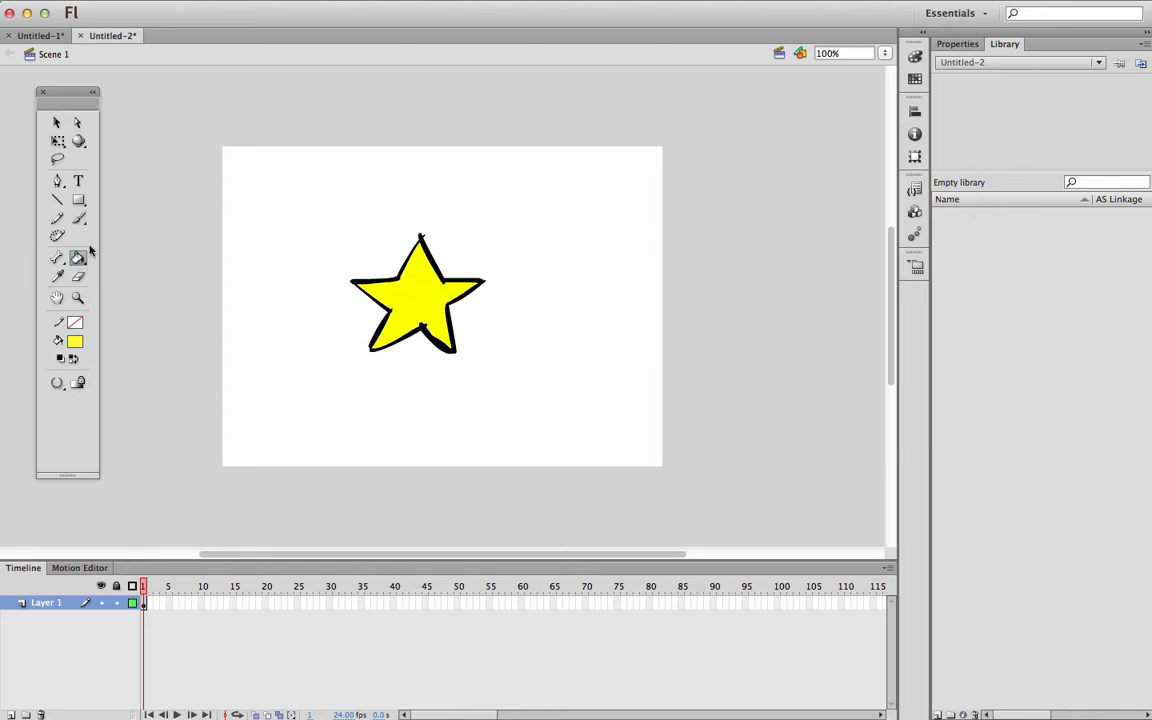
Select the whole star and convert it to a Graphic symbol named "star".
{"action": "left_click", "coordinate": [57, 123]}
{"action": "left_click_drag", "start_coordinate": [333, 217], "coordinate": [521, 393]}
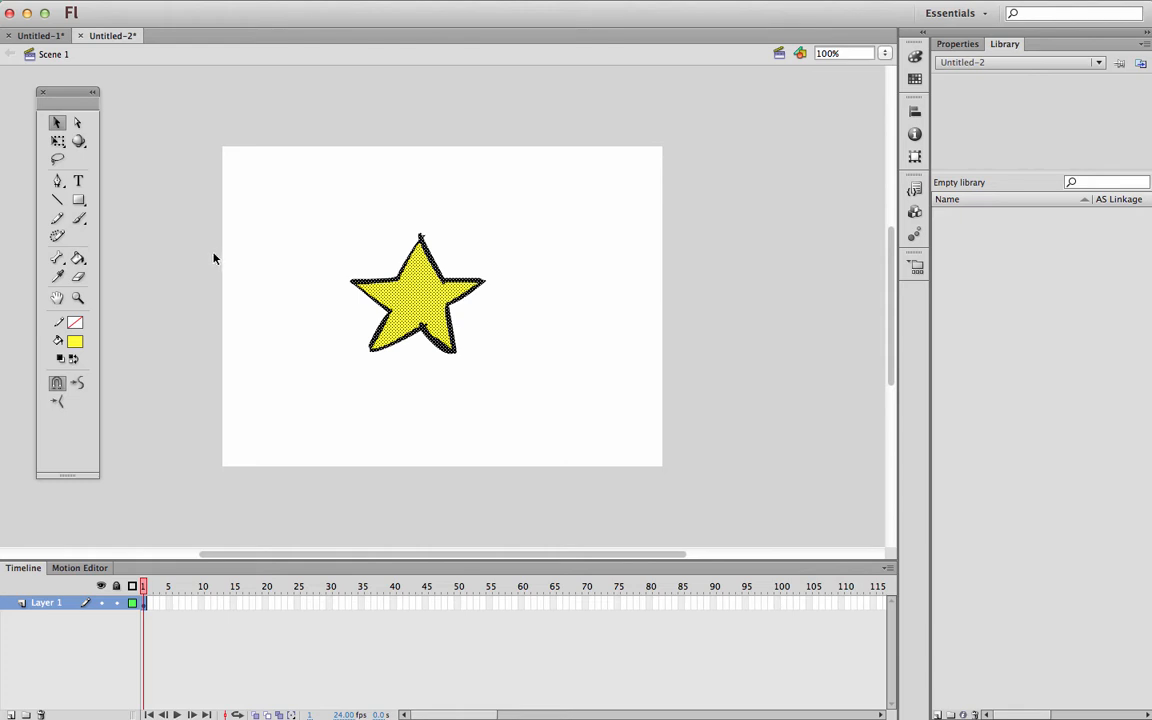
{"action": "key", "text": "F8"}
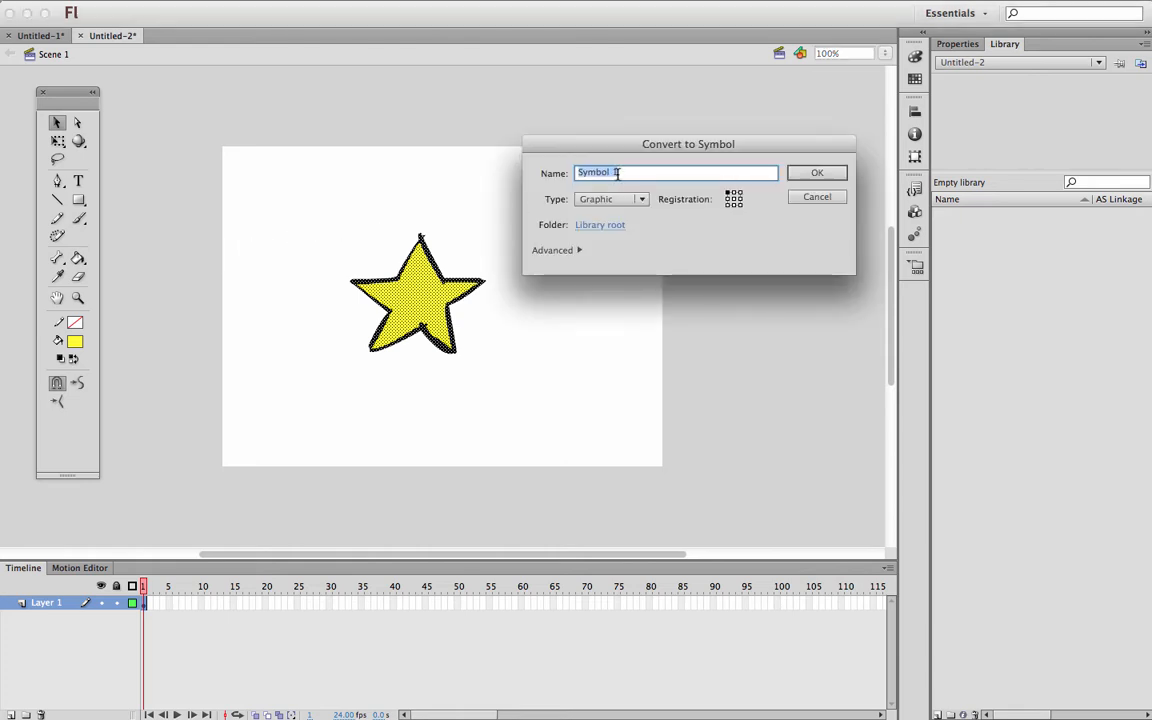
{"action": "type", "text": "star"}
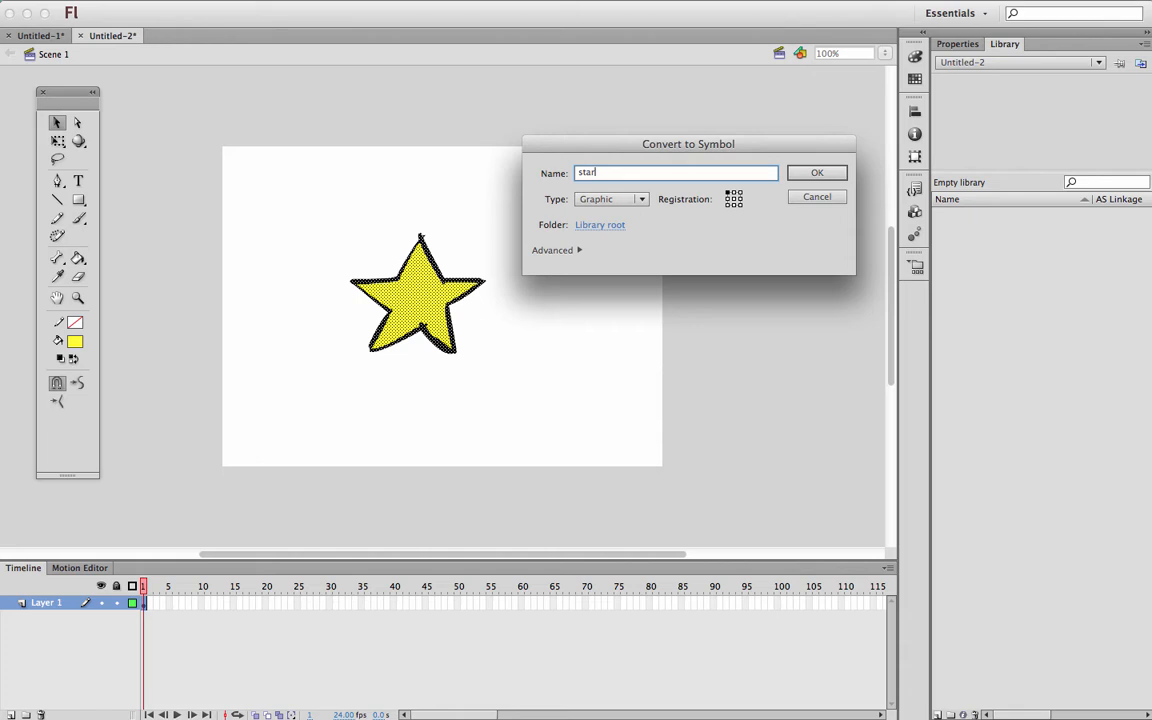
{"action": "left_click", "coordinate": [642, 199]}
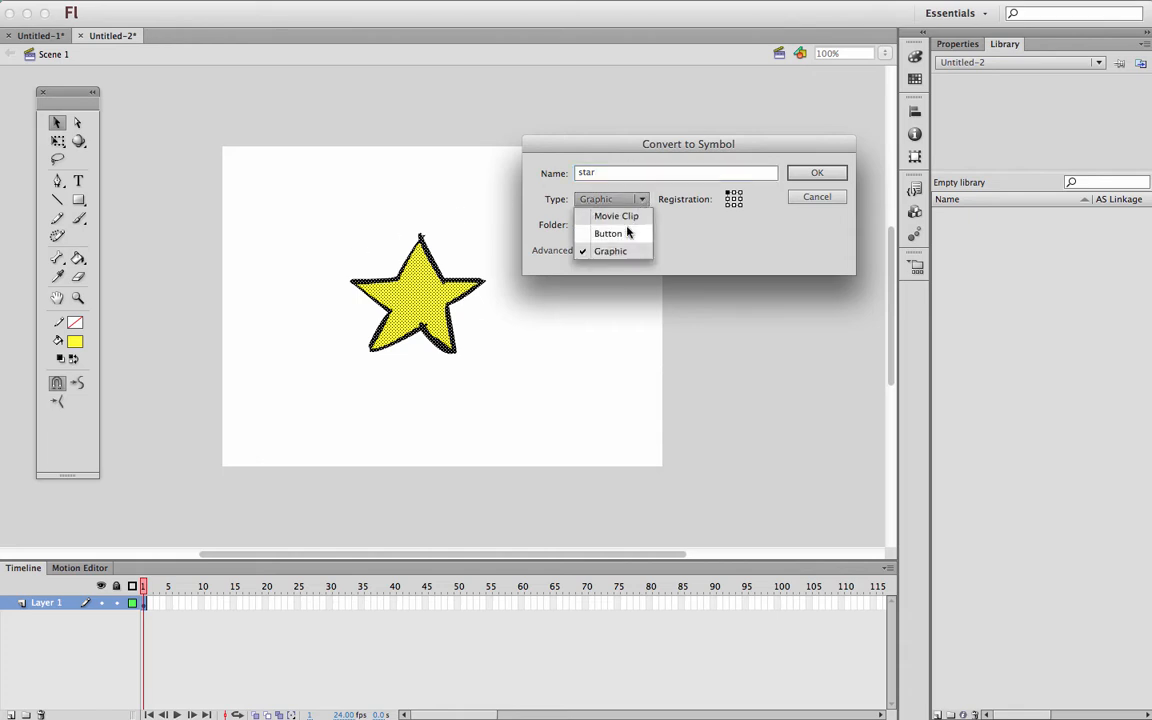
{"action": "left_click", "coordinate": [616, 216]}
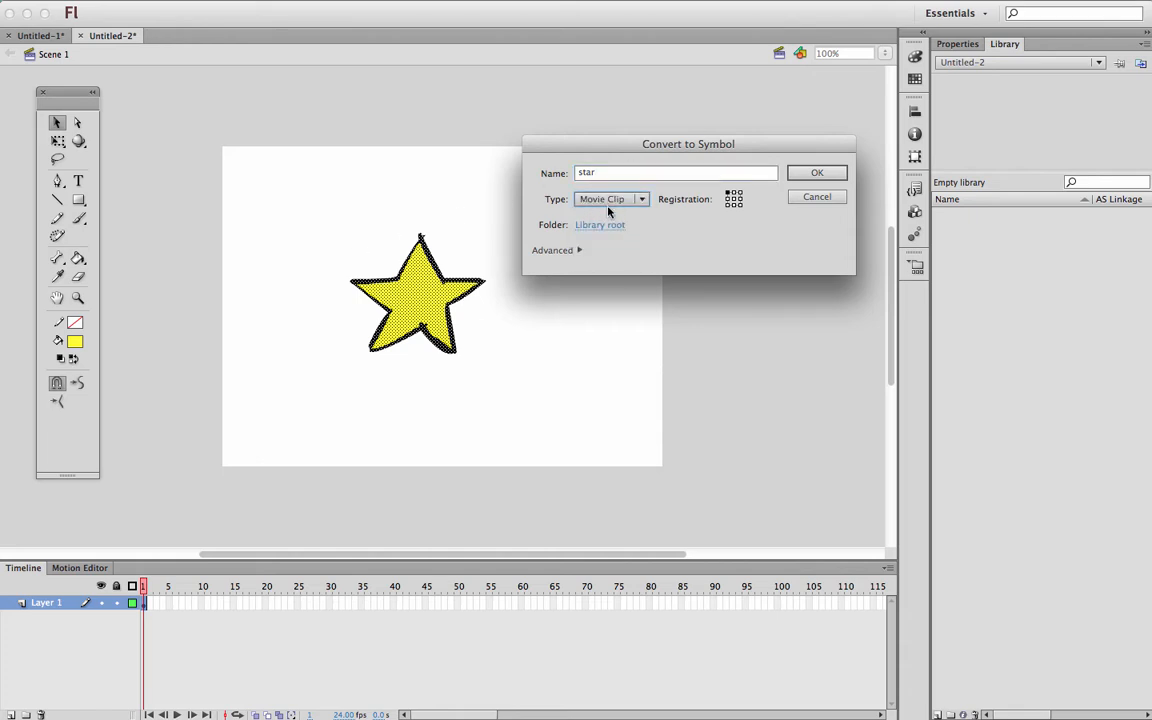
{"action": "left_click", "coordinate": [642, 199]}
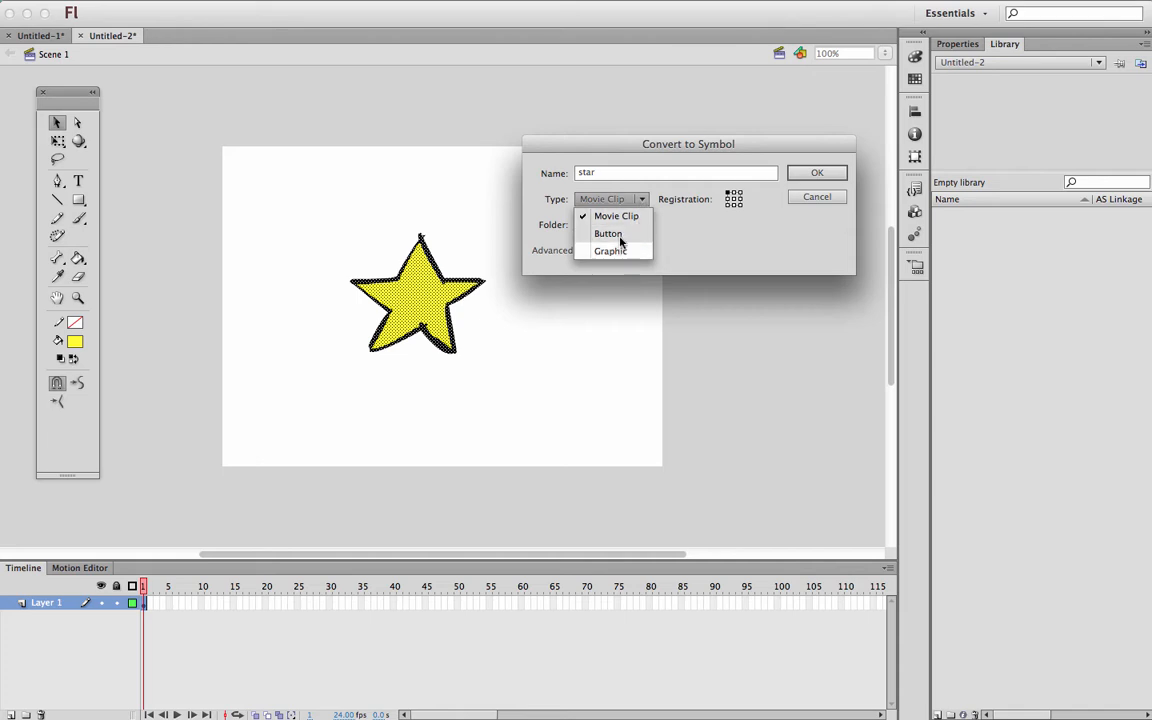
{"action": "left_click", "coordinate": [628, 252]}
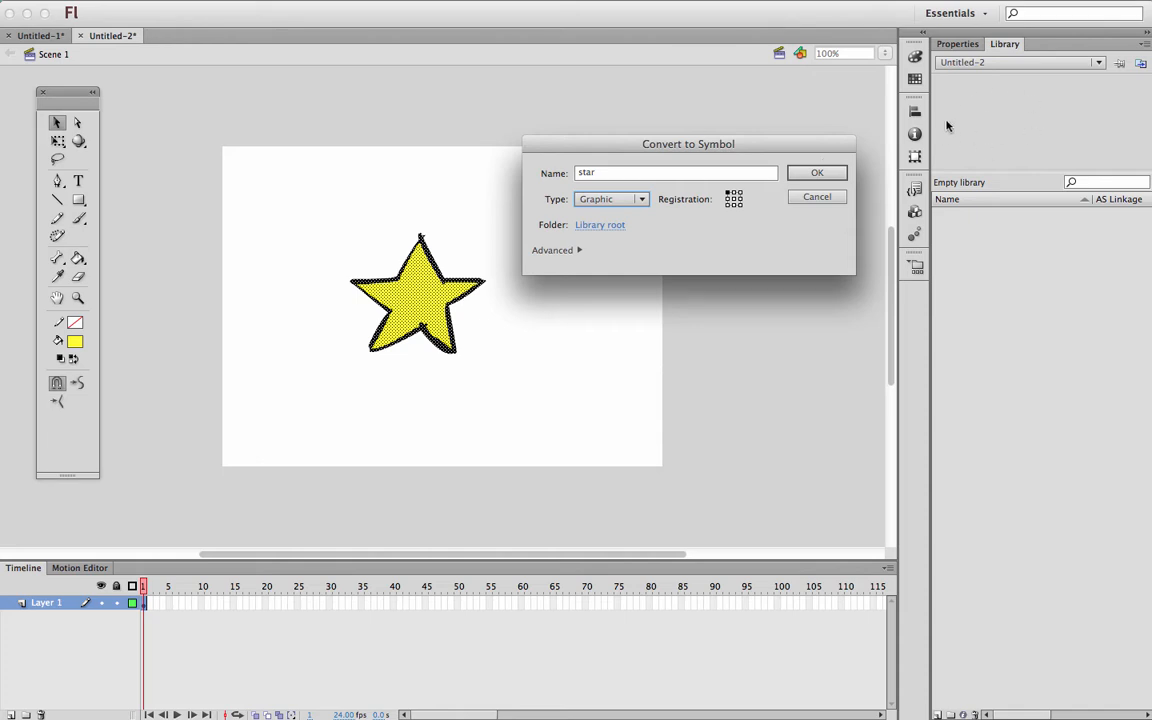
{"action": "left_click", "coordinate": [812, 174]}
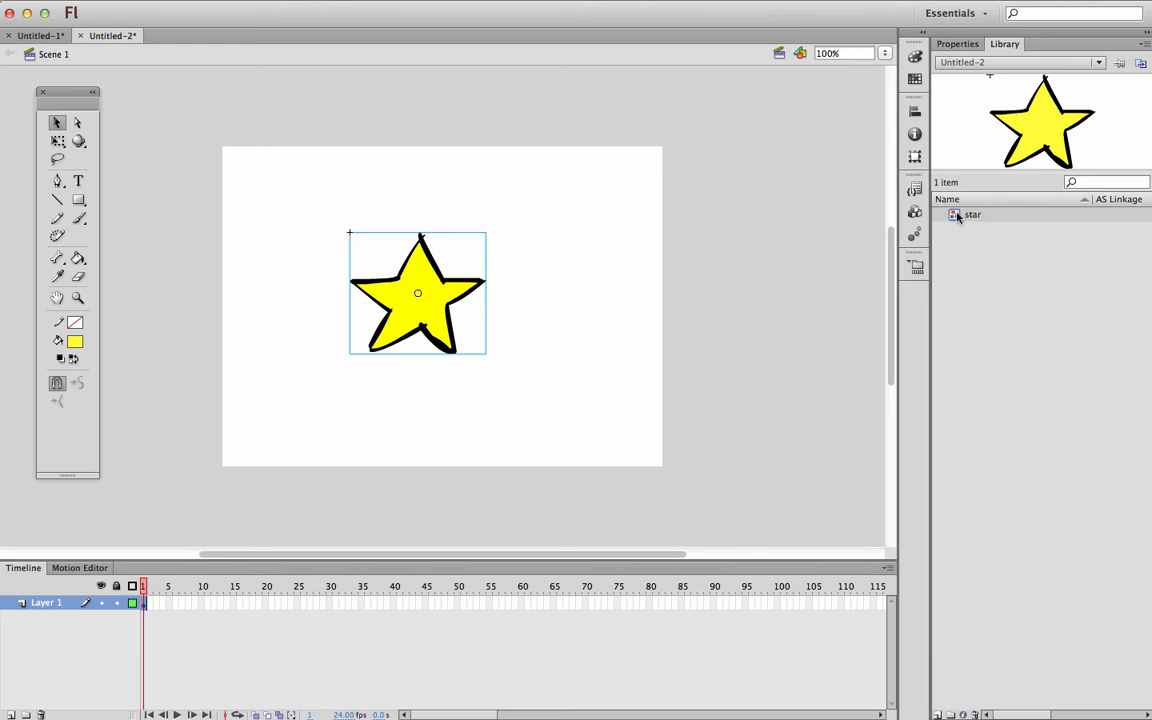
Place three more instances of the star symbol from the library around the original on the stage.
{"action": "left_click_drag", "start_coordinate": [957, 216], "coordinate": [641, 295]}
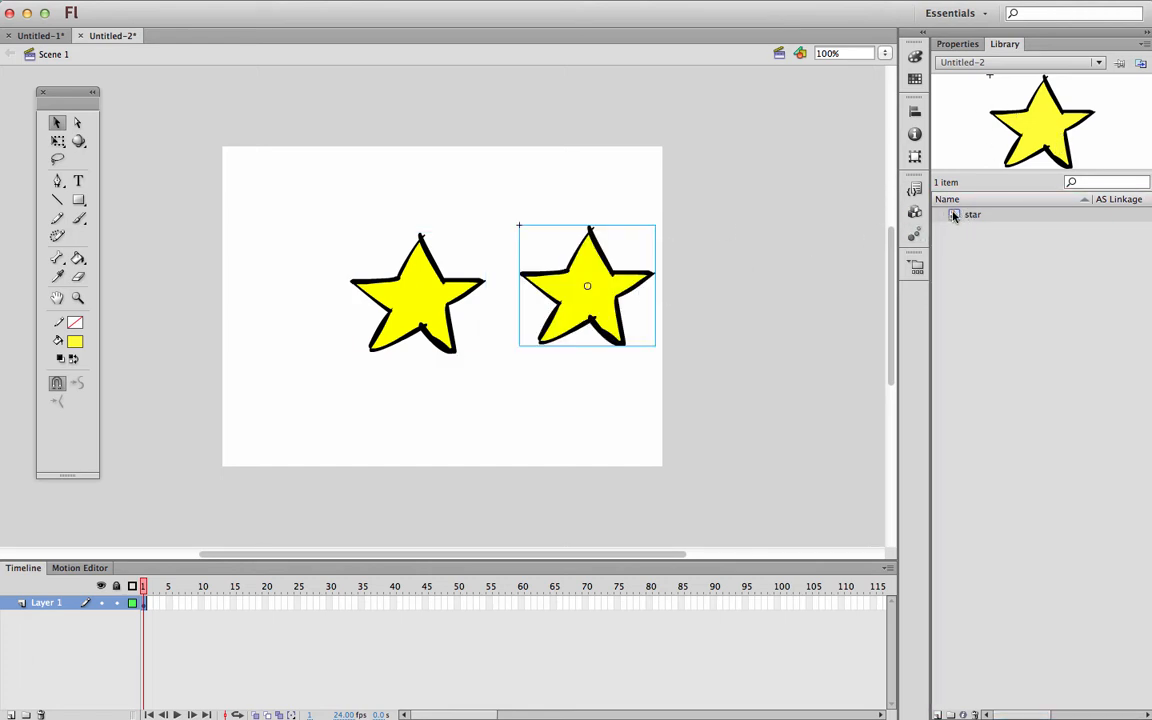
{"action": "left_click_drag", "start_coordinate": [955, 215], "coordinate": [499, 363]}
{"action": "left_click_drag", "start_coordinate": [960, 207], "coordinate": [559, 191]}
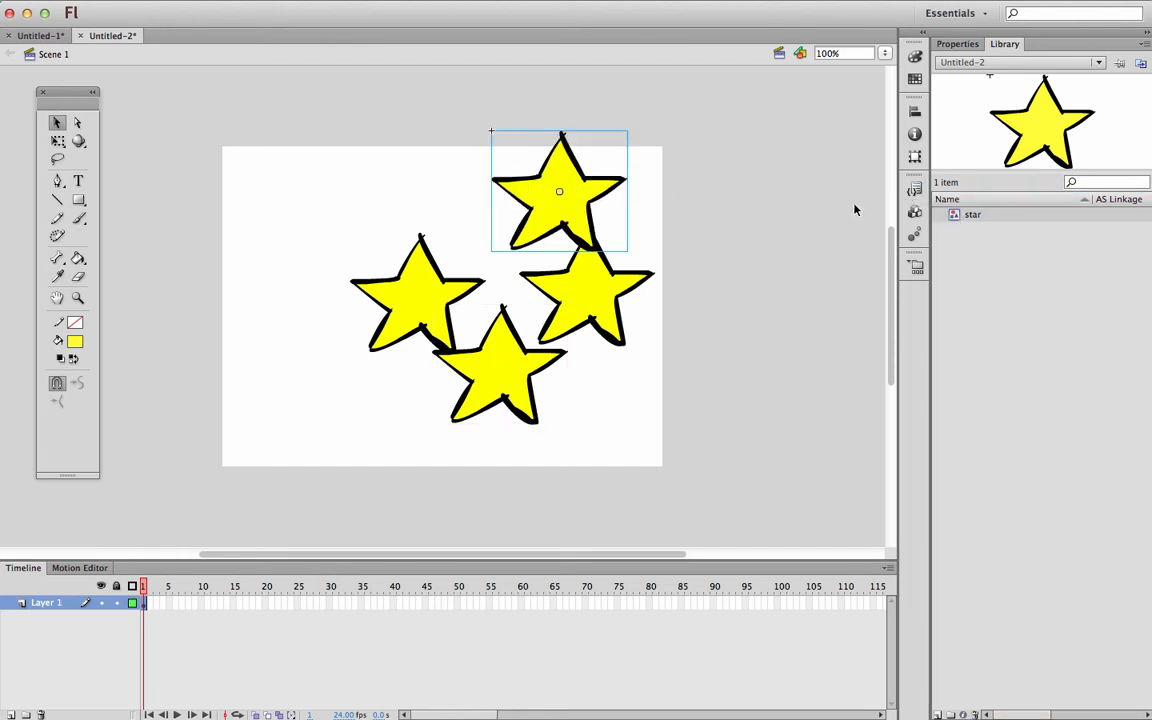
Undo the placement of the three extra star instances.
{"action": "key", "text": "super+z"}
{"action": "key", "text": "super+z"}
{"action": "key", "text": "super+z"}
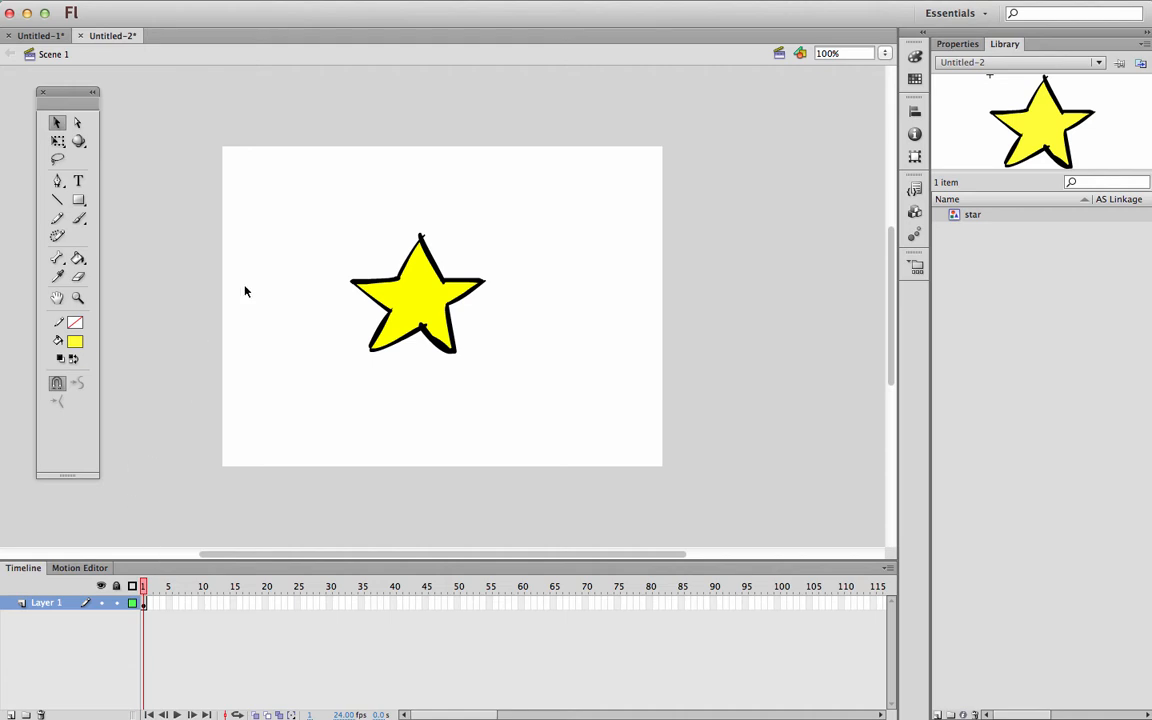
Open the star instance in symbol editing to view its raw artwork, and return to Scene 1.
{"action": "left_click", "coordinate": [415, 283]}
{"action": "left_click", "coordinate": [517, 260]}
{"action": "left_click", "coordinate": [437, 299]}
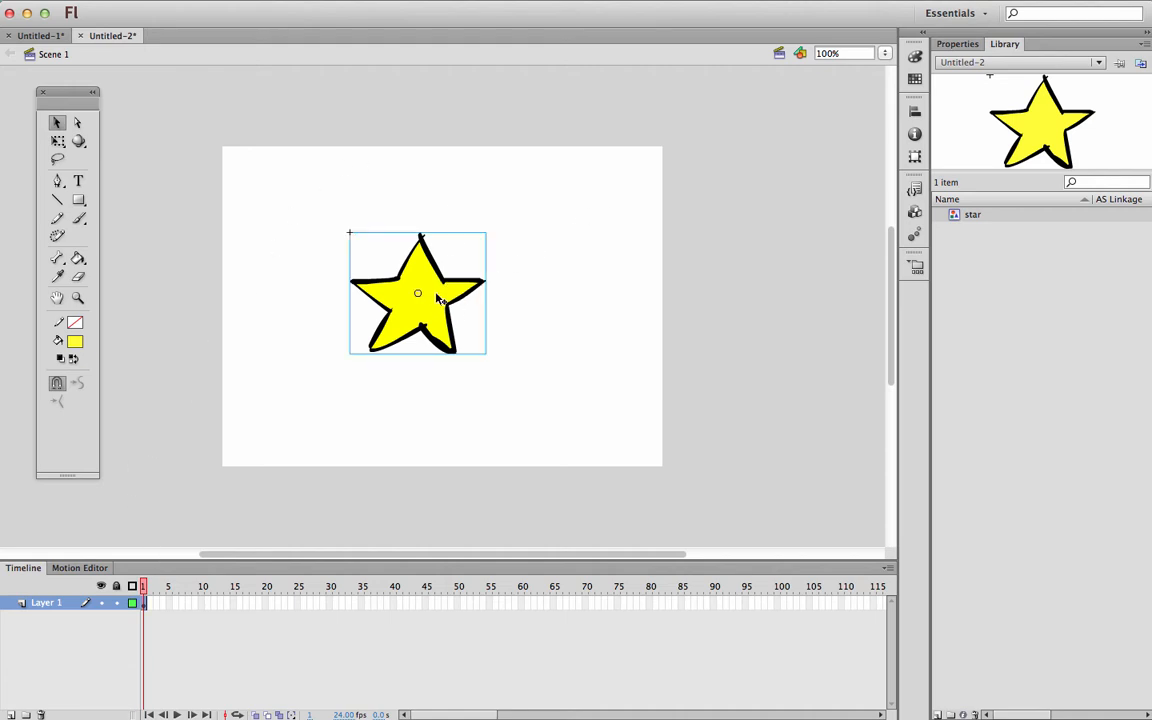
{"action": "double_click", "coordinate": [437, 299]}
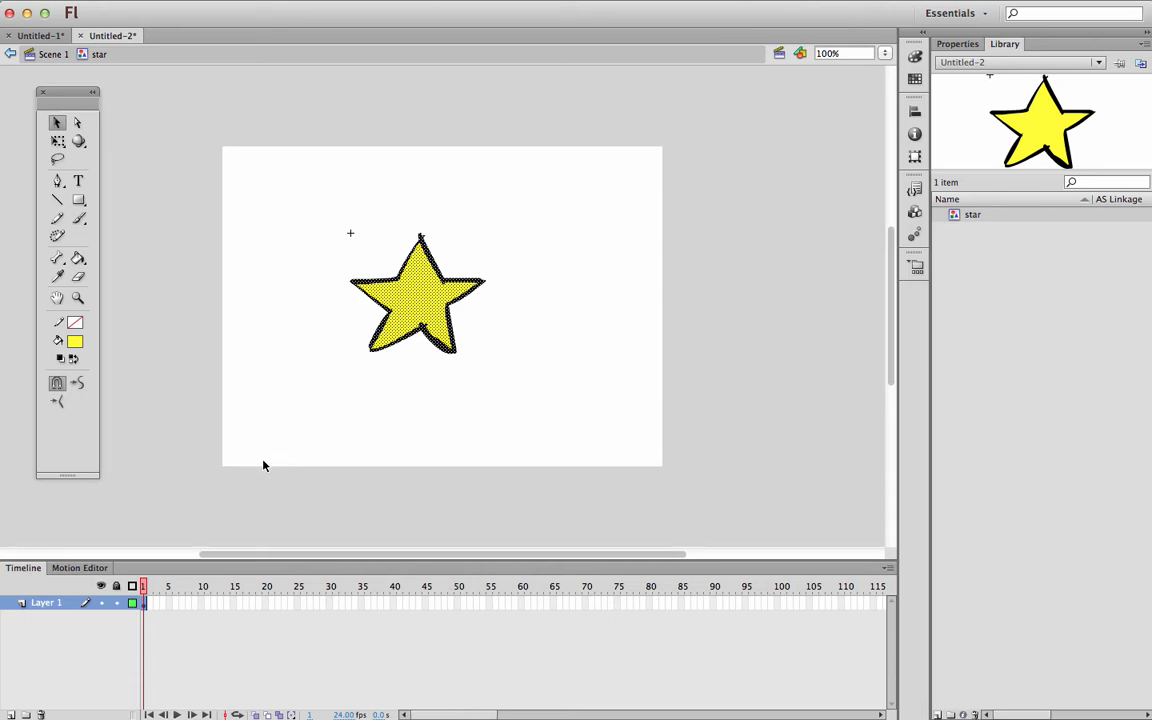
{"action": "left_click", "coordinate": [52, 54]}
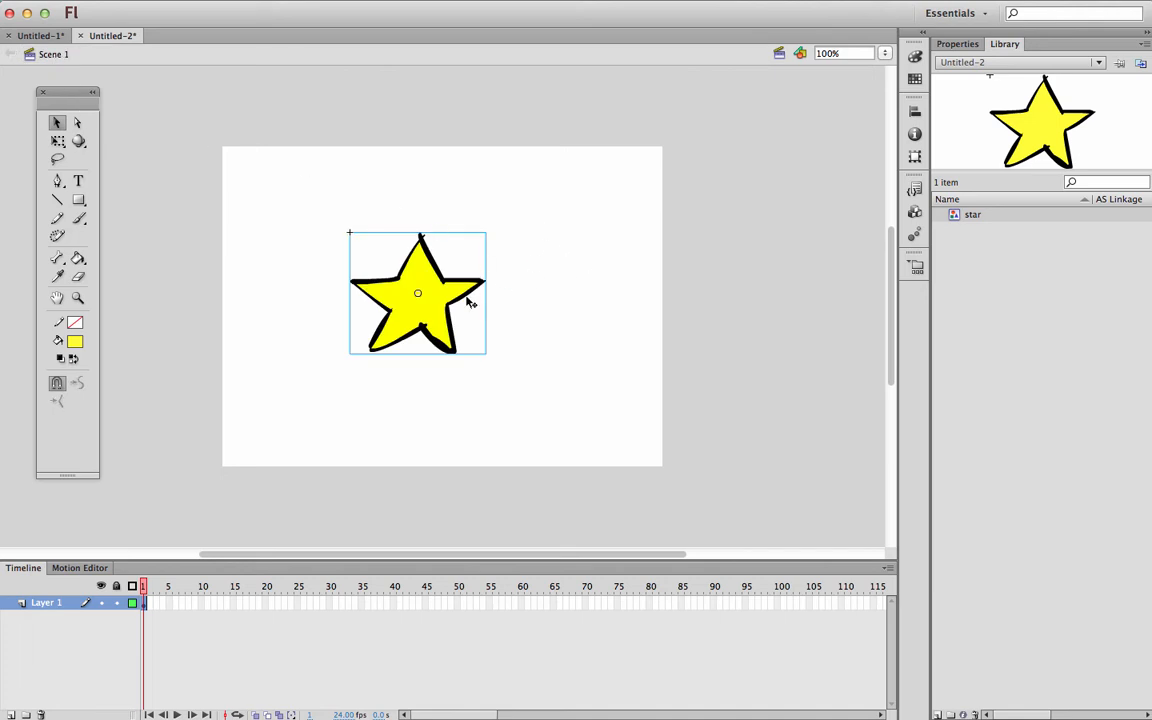
Scale the star down to about 50 × 45 px and place it off the stage beyond its upper-right corner.
{"action": "left_click_drag", "start_coordinate": [469, 302], "coordinate": [481, 262]}
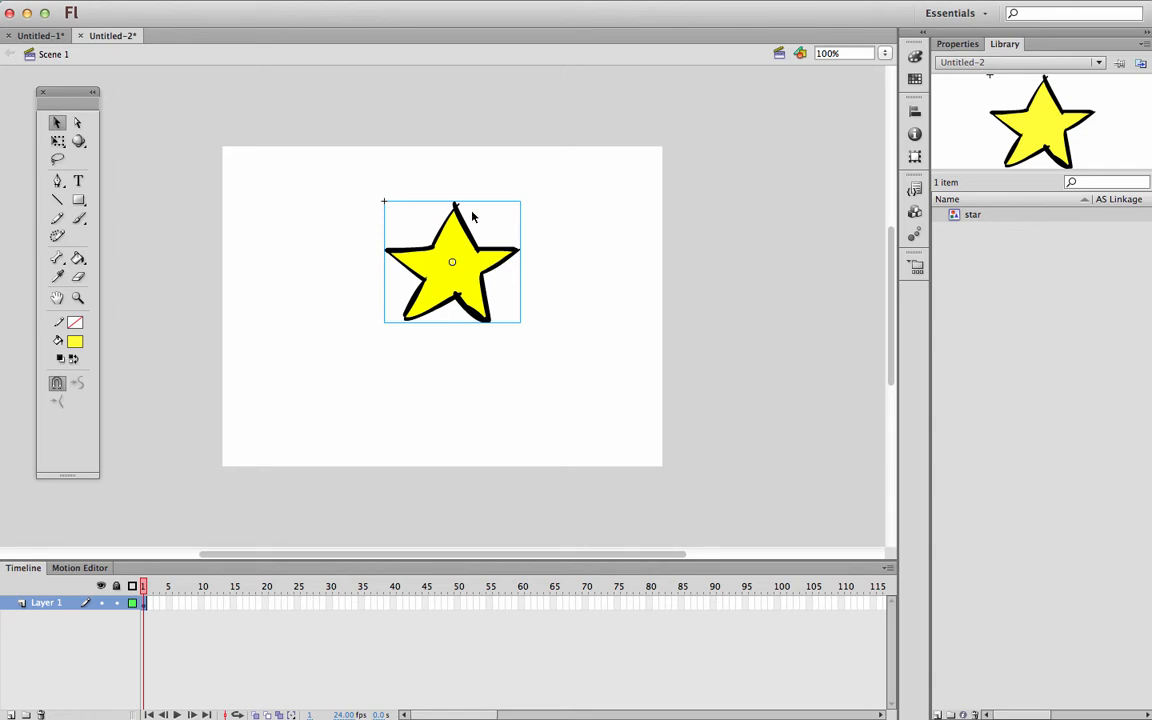
{"action": "left_click", "coordinate": [57, 141]}
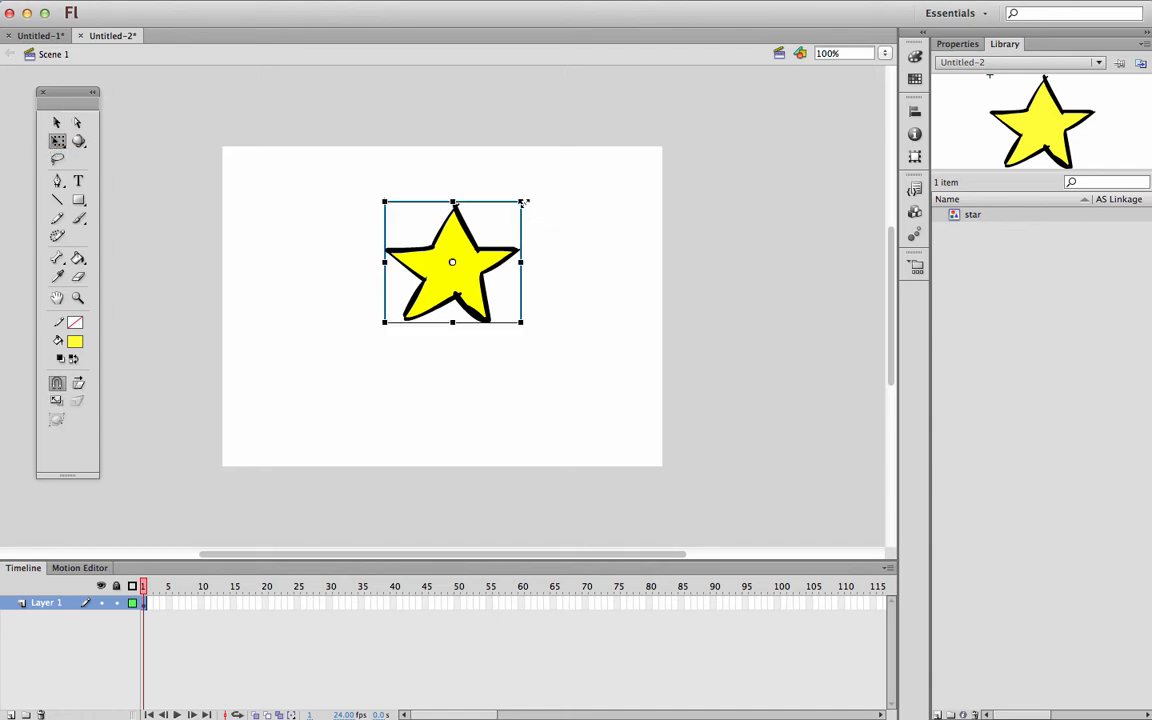
{"action": "left_click_drag", "start_coordinate": [519, 202], "coordinate": [690, 126]}
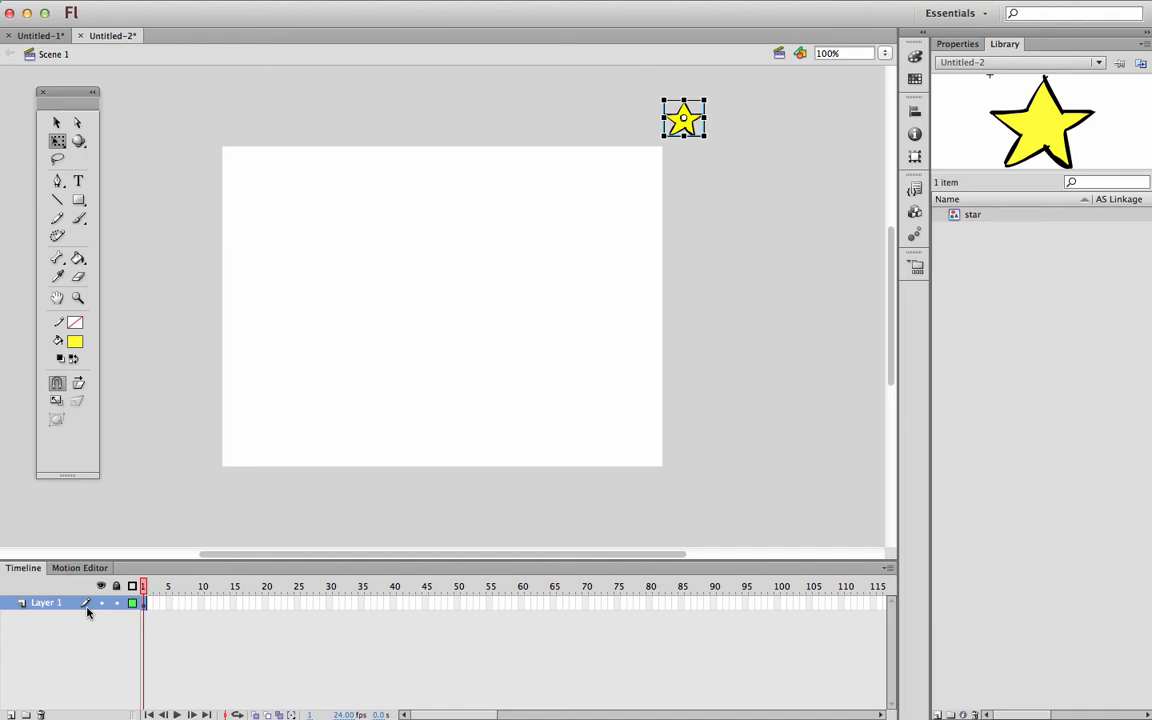
Extend Layer 1 along the timeline and add a keyframe containing the star at frame 8.
{"action": "key", "text": "F5"}
{"action": "key", "text": "F5"}
{"action": "key", "text": "F5"}
{"action": "key", "text": "F5"}
{"action": "key", "text": "F5"}
{"action": "key", "text": "F5"}
{"action": "left_click", "coordinate": [188, 606]}
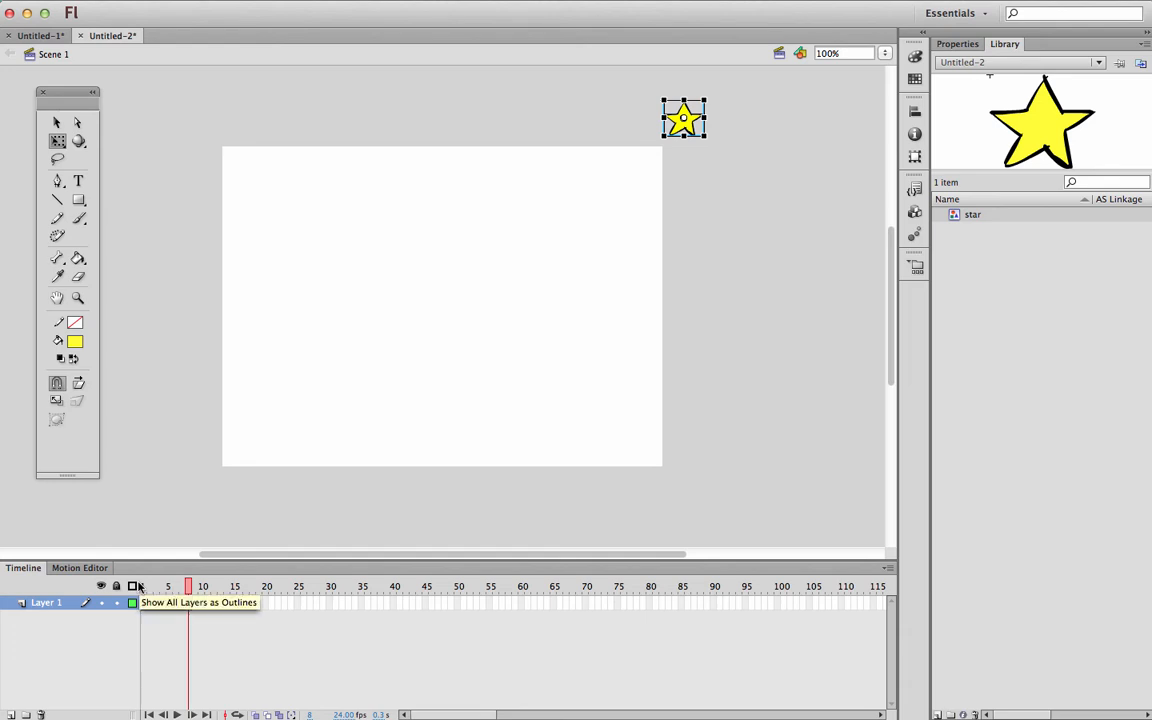
{"action": "key", "text": "F5"}
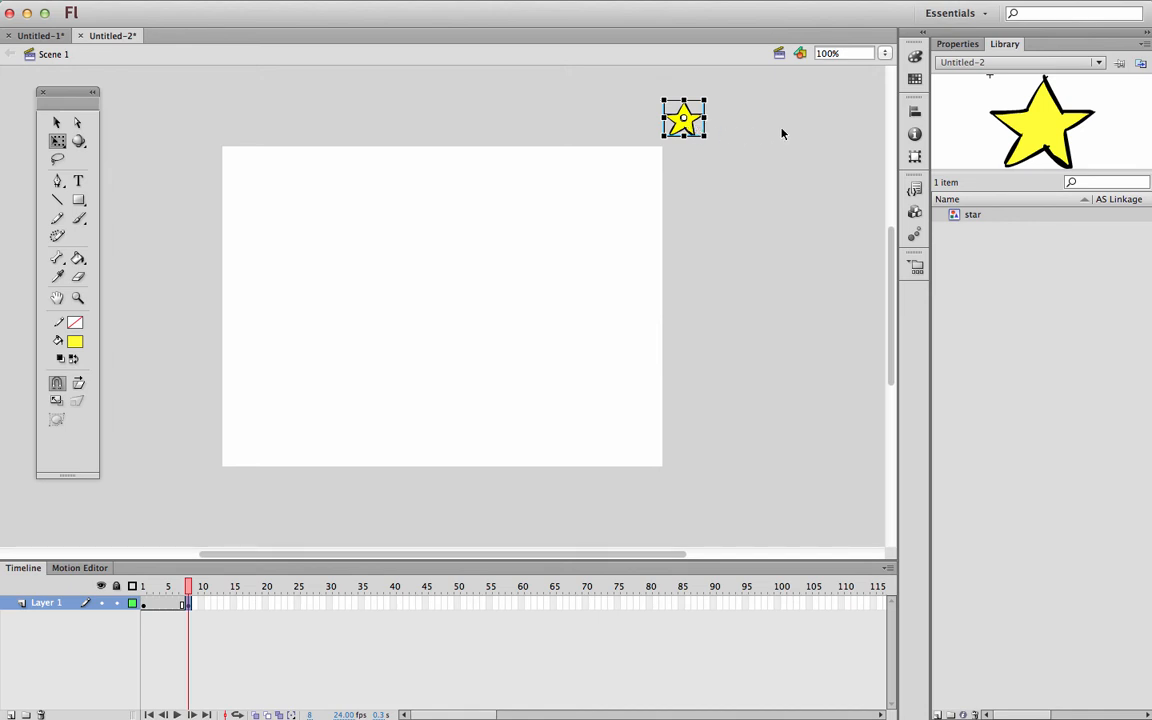
Move the star at frame 8 off the stage beyond its lower-left corner, at about X -63, Y 400, and compare with frame 1.
{"action": "left_click", "coordinate": [957, 44]}
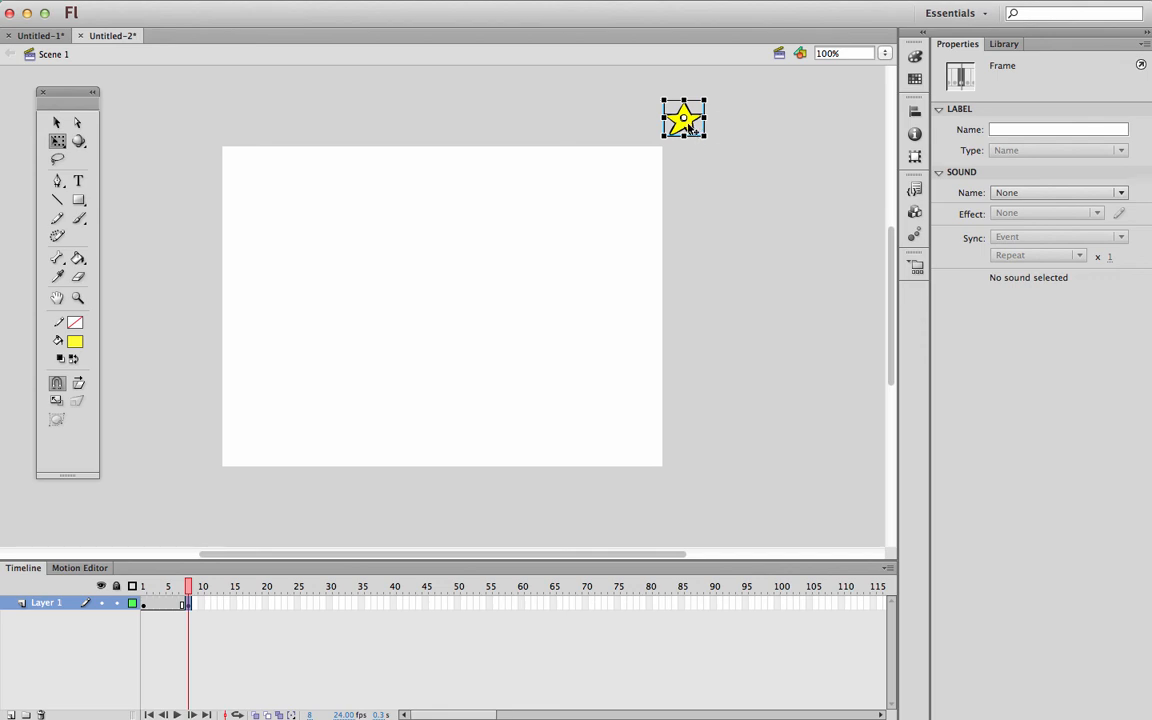
{"action": "left_click_drag", "start_coordinate": [690, 128], "coordinate": [199, 494]}
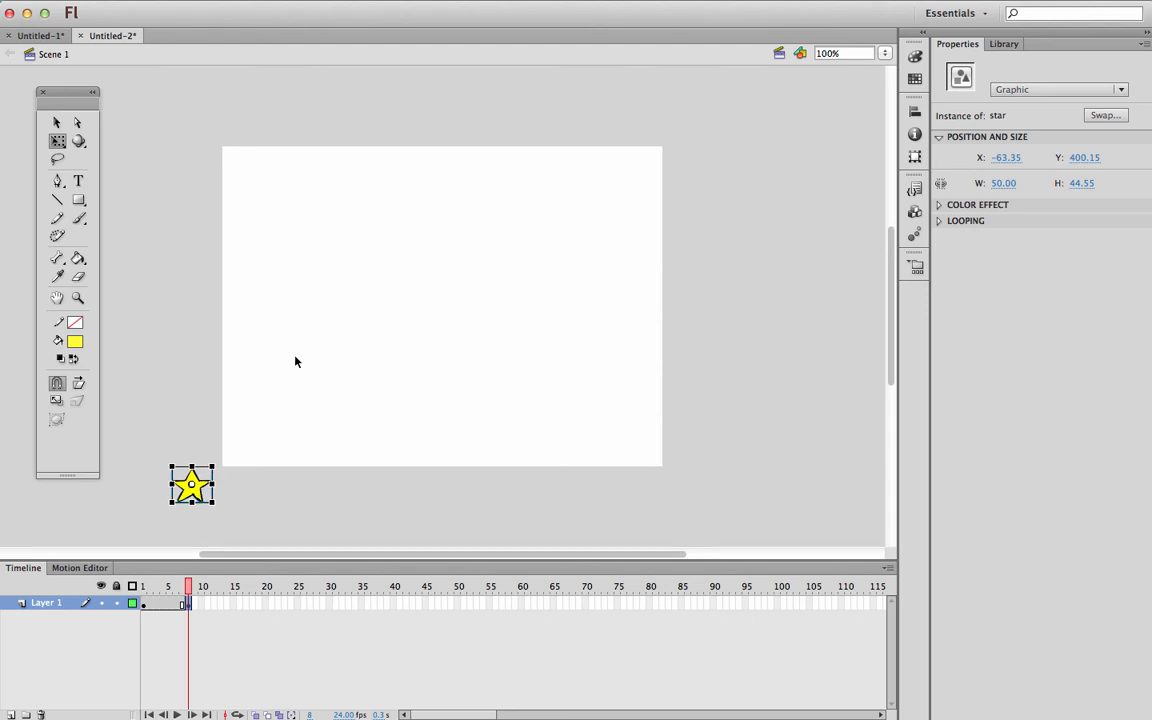
{"action": "left_click", "coordinate": [143, 598]}
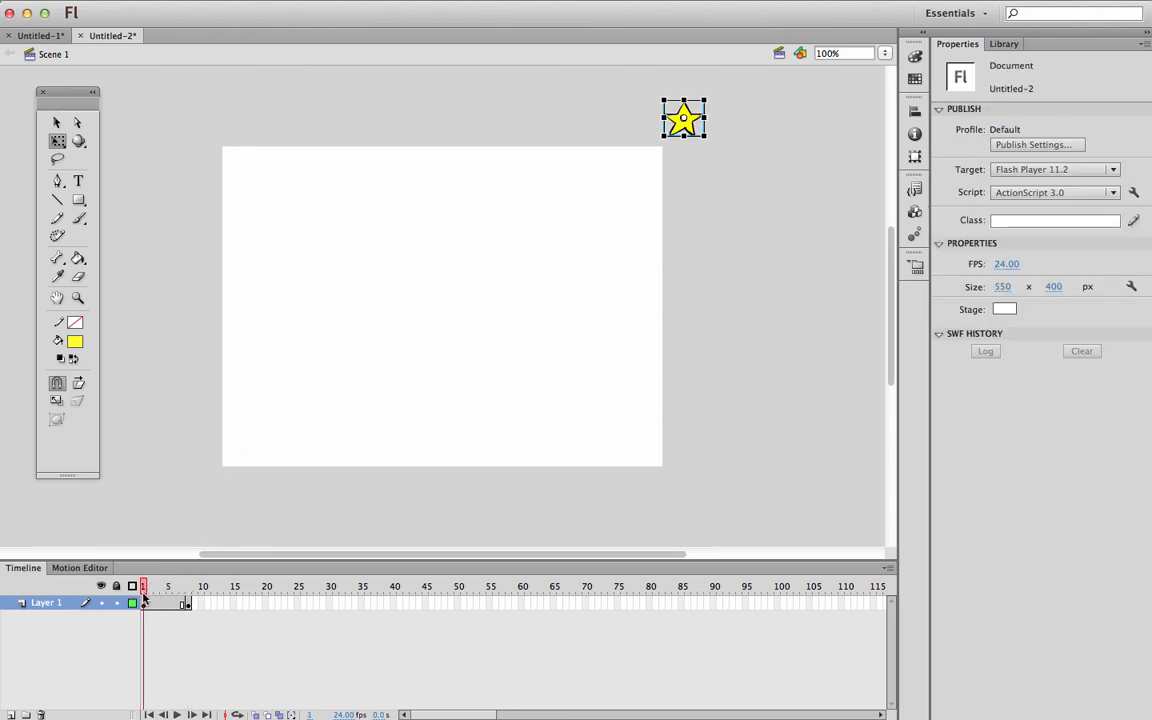
{"action": "left_click", "coordinate": [189, 586]}
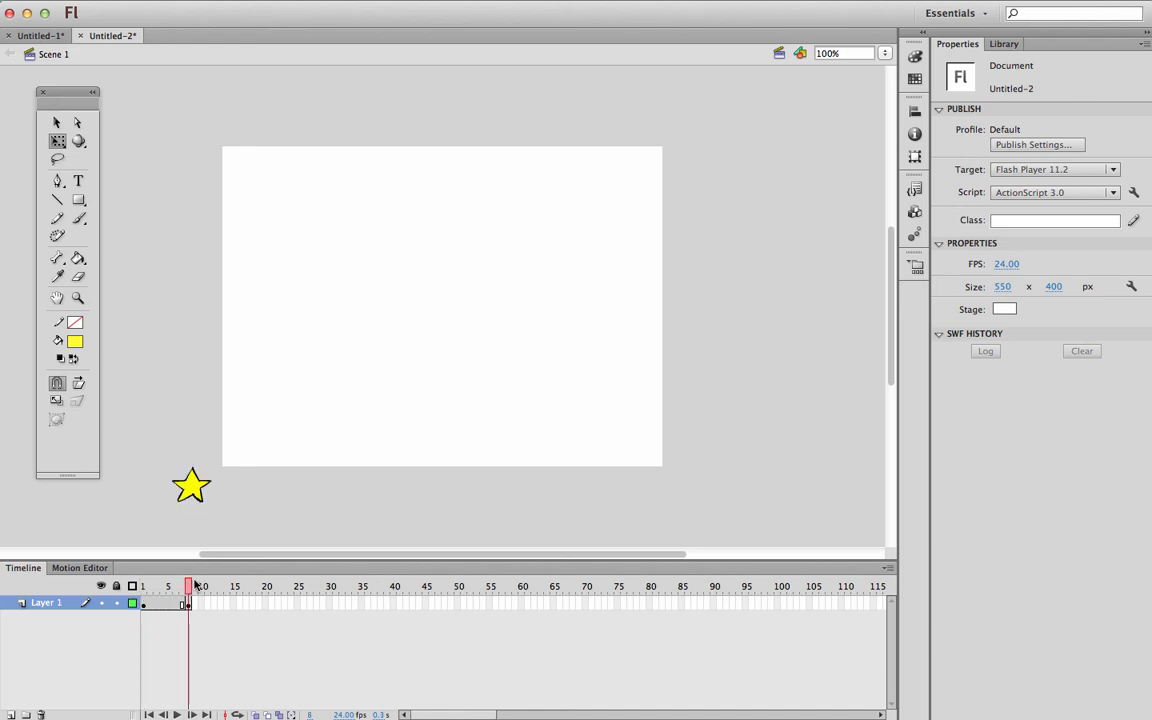
Create a classic tween between the keyframes at frames 1 and 8 of Layer 1, and scrub through the motion.
{"action": "left_click_drag", "start_coordinate": [193, 581], "coordinate": [167, 595]}
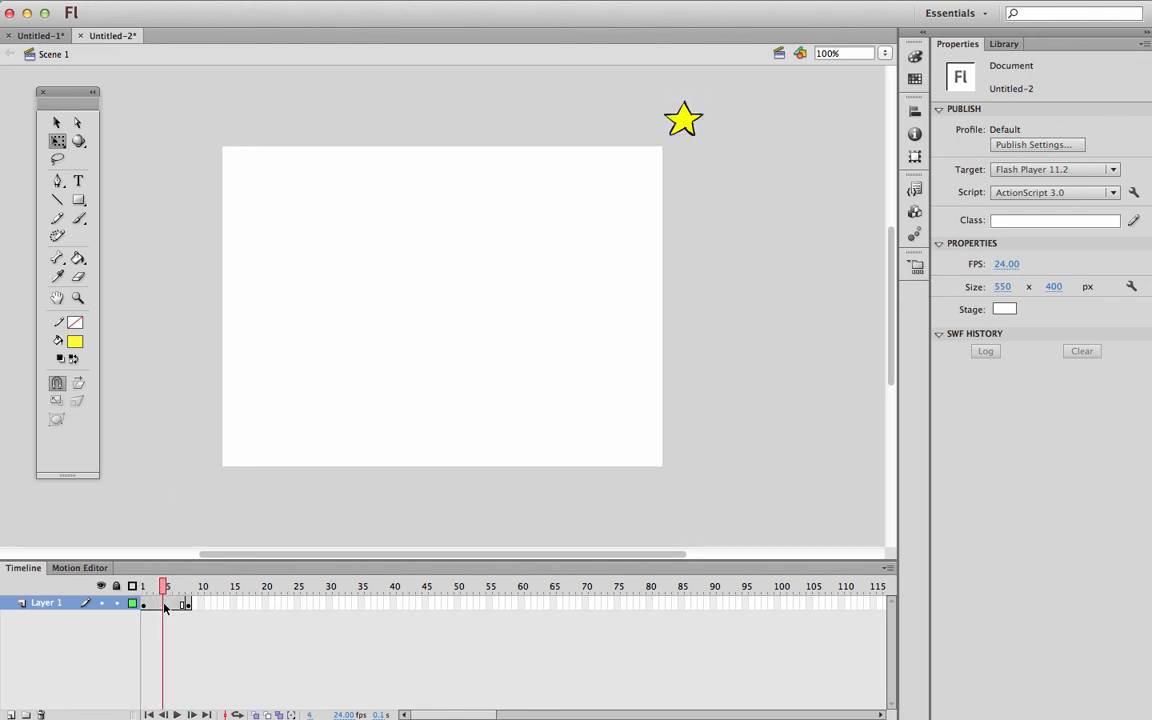
{"action": "right_click", "coordinate": [166, 606]}
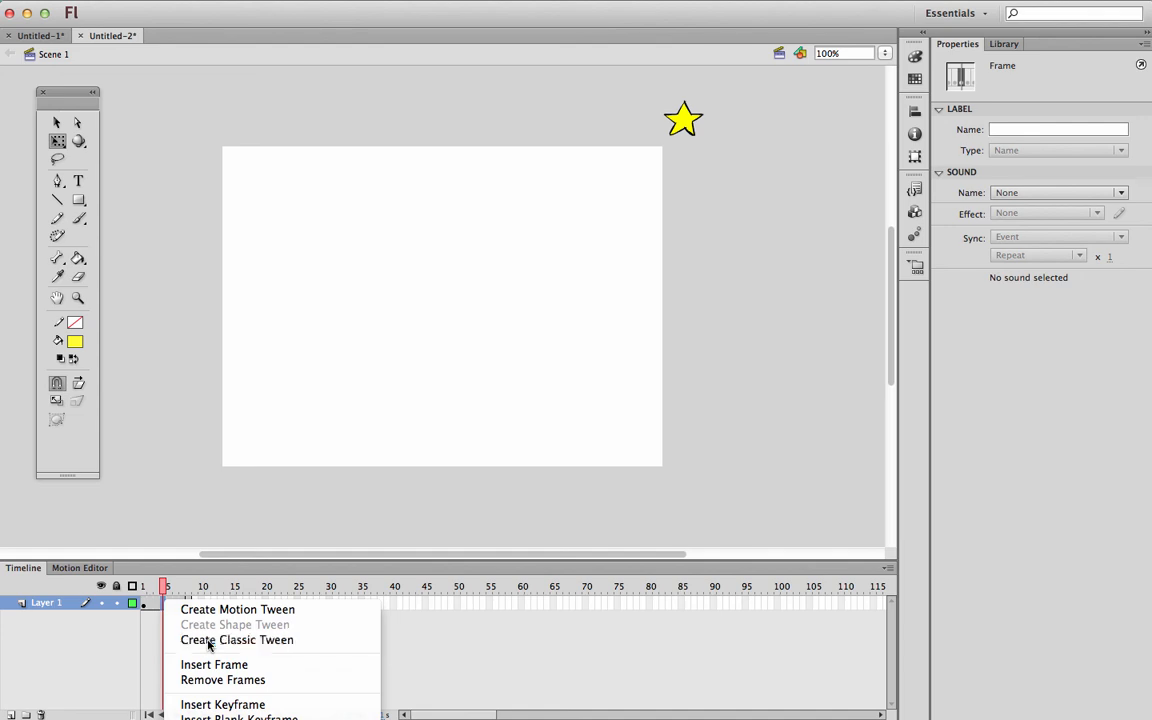
{"action": "left_click", "coordinate": [208, 640]}
{"action": "left_click", "coordinate": [152, 587]}
{"action": "left_click_drag", "start_coordinate": [152, 587], "coordinate": [180, 588]}
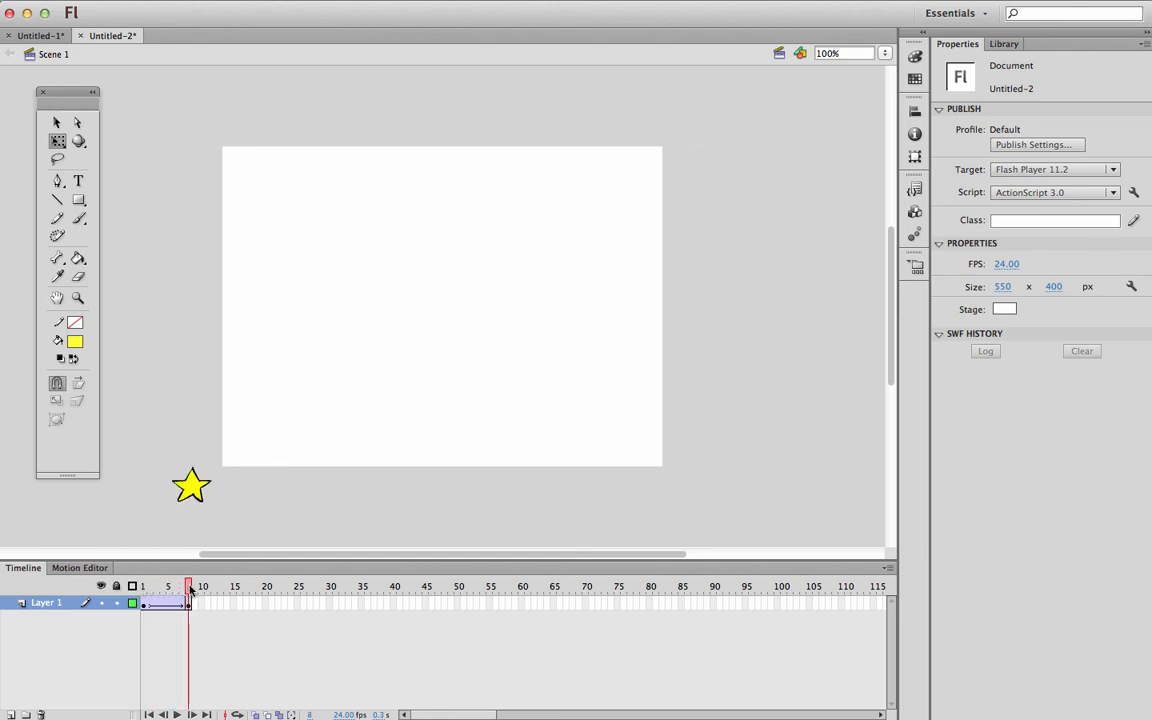
Paint a small yellow brush scribble beside the star at frame 8, and delete it again.
{"action": "left_click", "coordinate": [189, 605]}
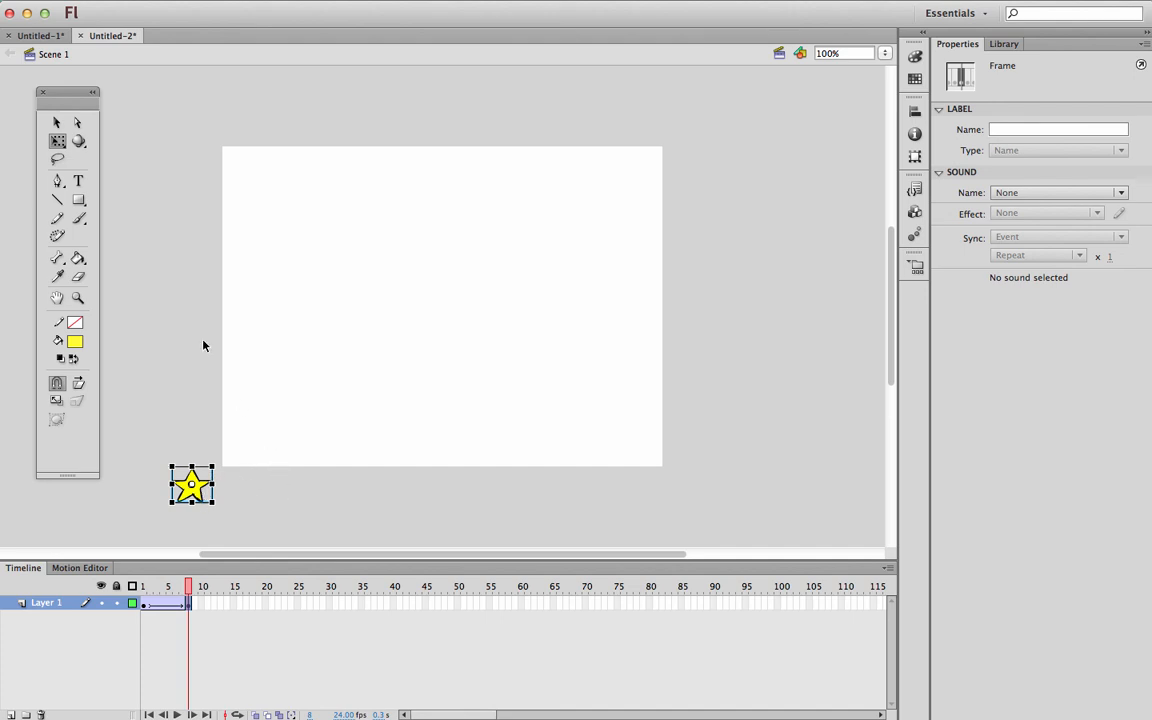
{"action": "left_click", "coordinate": [80, 220]}
{"action": "left_click_drag", "start_coordinate": [261, 505], "coordinate": [262, 506]}
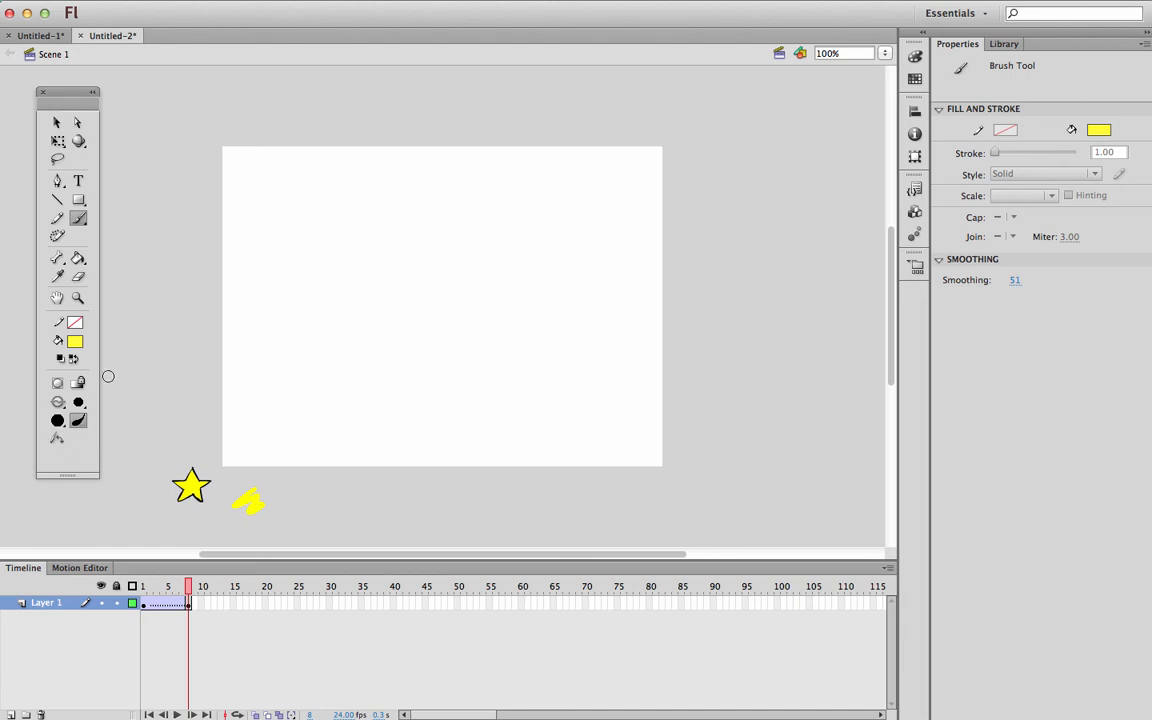
{"action": "left_click", "coordinate": [57, 122]}
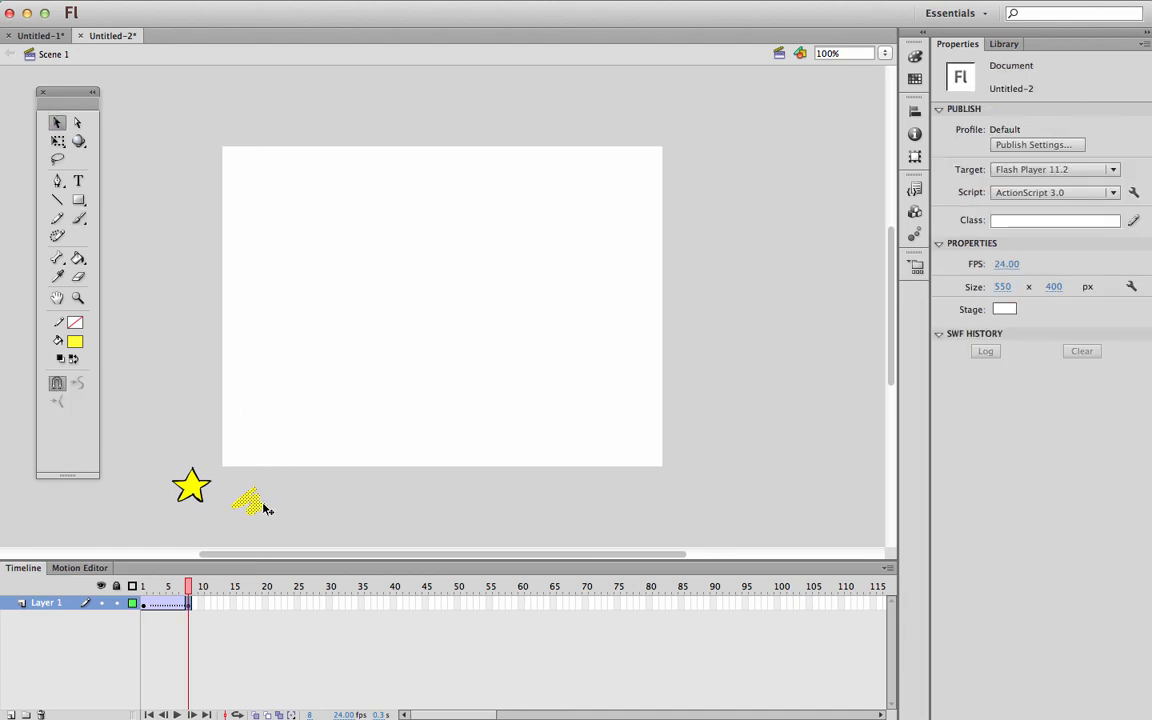
{"action": "key", "text": "Delete"}
Return to frame 1, test the movie, and move the preview window up over the stage to watch the star.
{"action": "left_click_drag", "start_coordinate": [189, 591], "coordinate": [130, 590]}
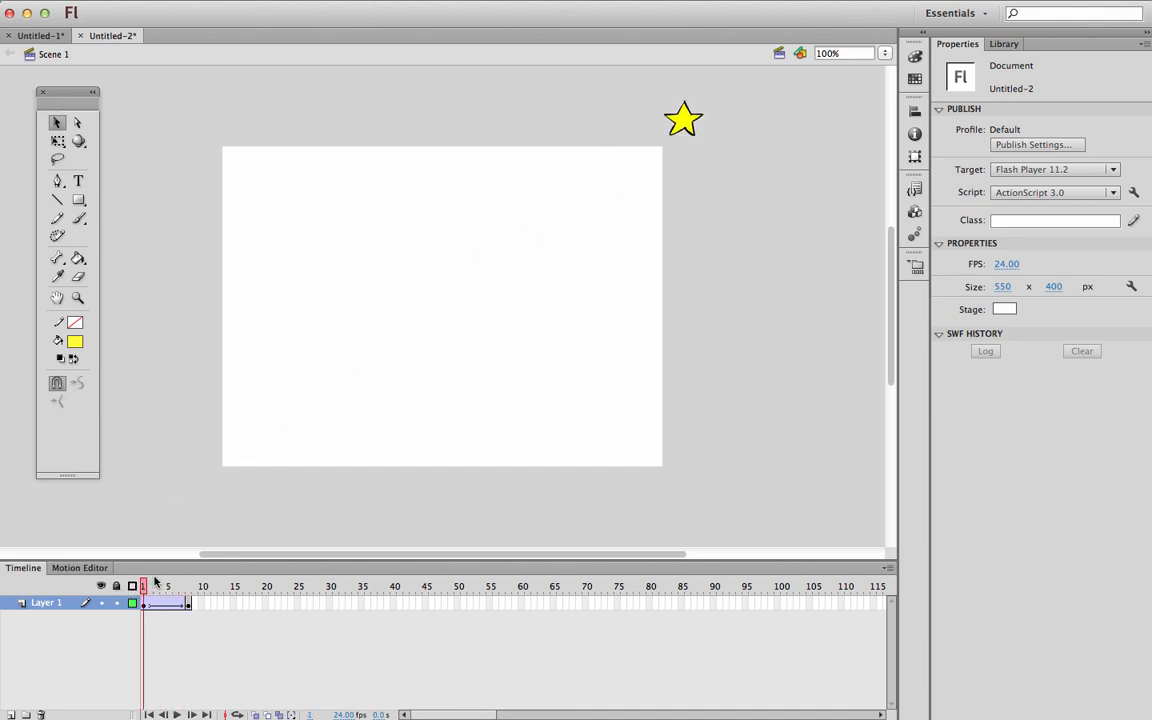
{"action": "key", "text": "super+Return"}
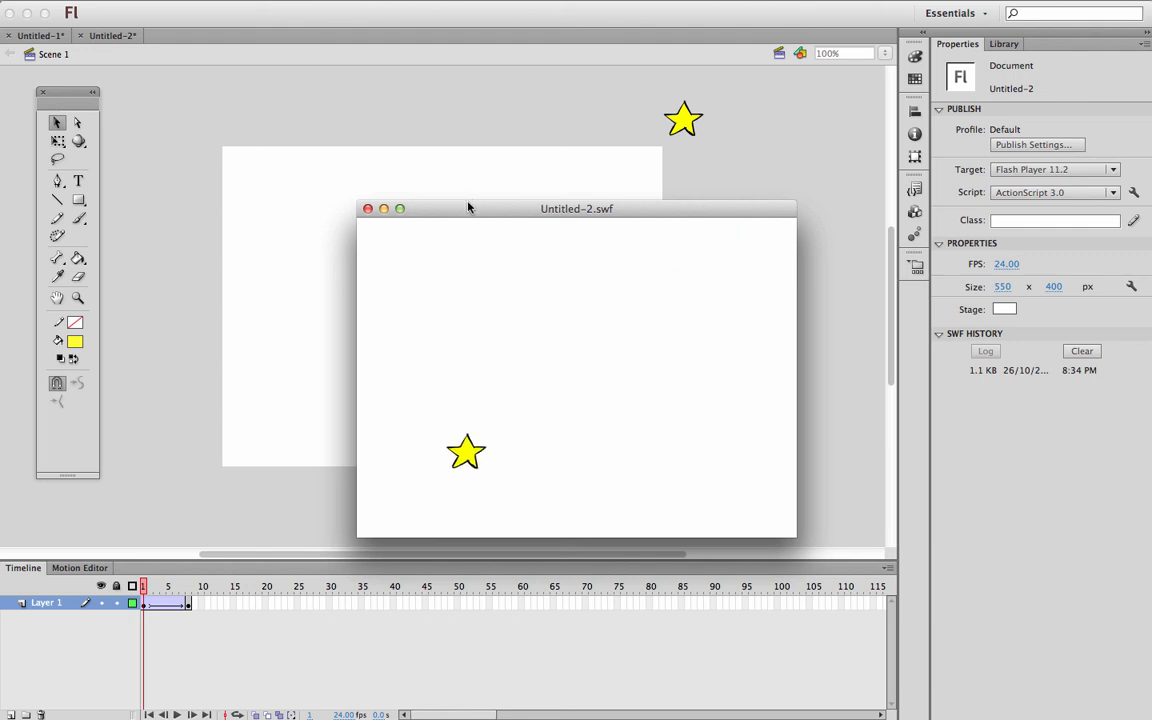
{"action": "left_click_drag", "start_coordinate": [458, 211], "coordinate": [386, 147]}
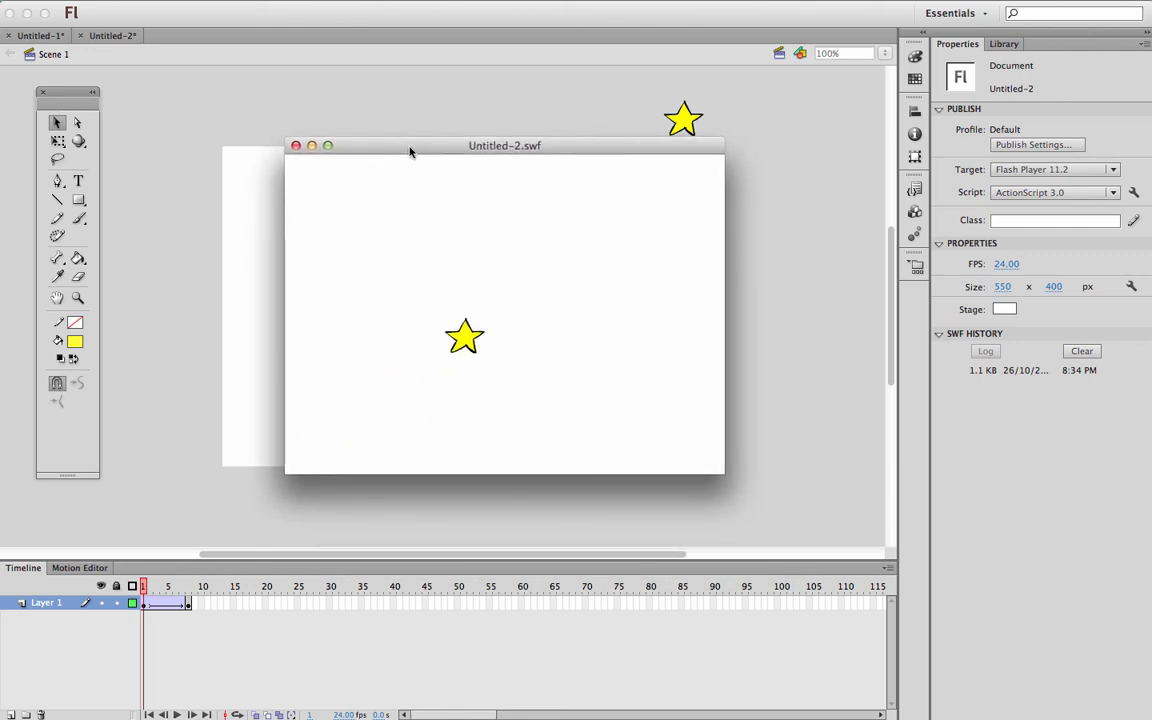